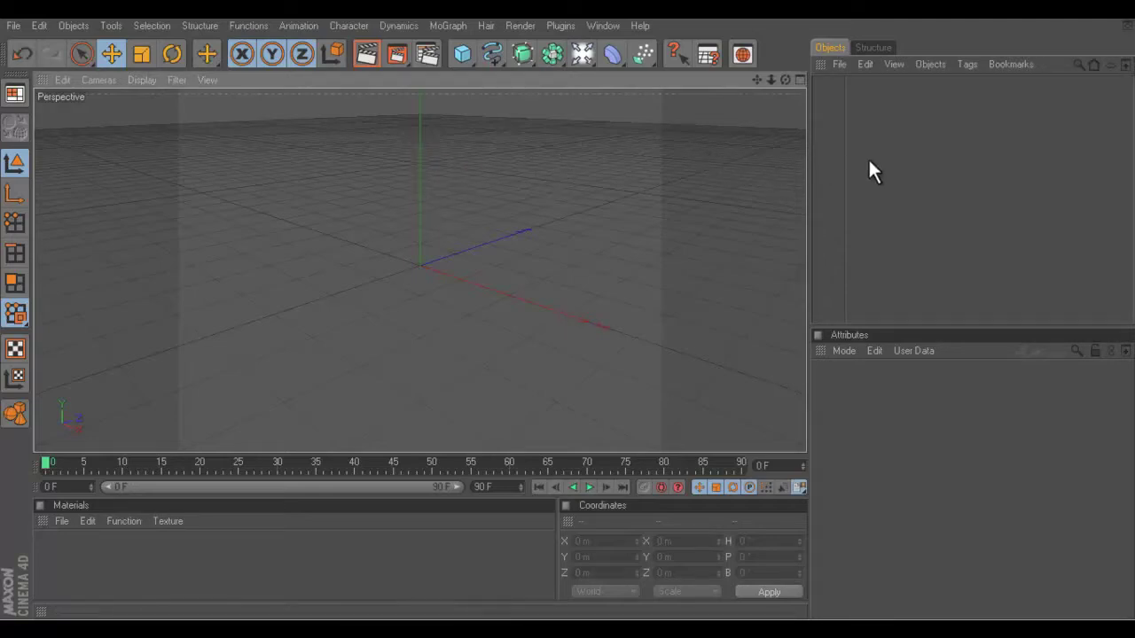
Step: Add a Plane and stretch it to roughly 1054 × 885 m as the ground
left_click(459, 55)
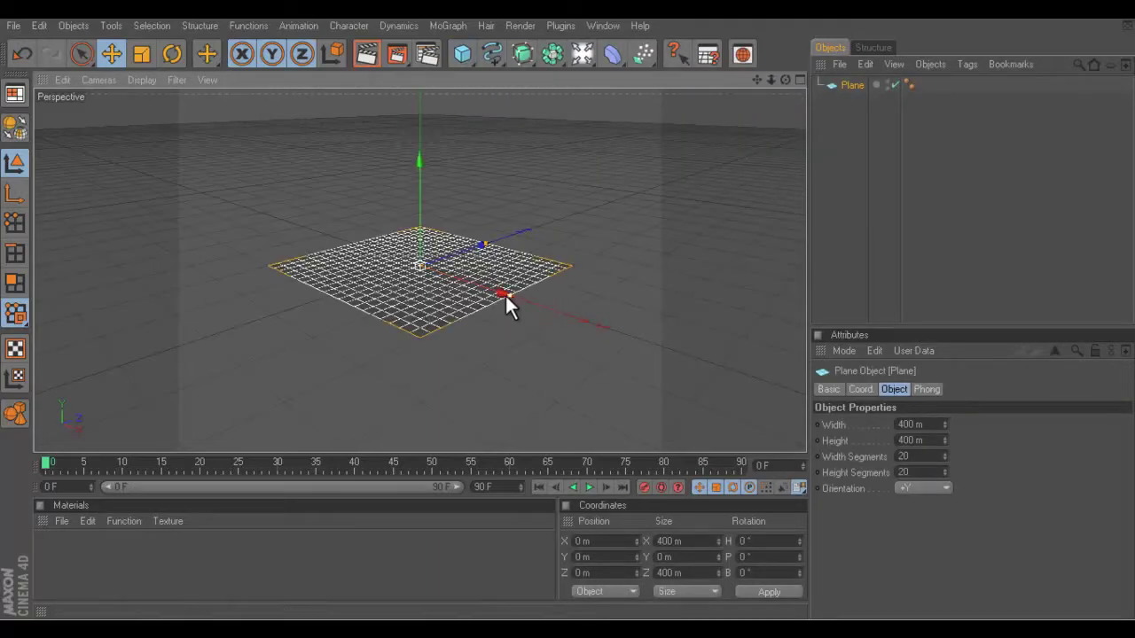
mouse_move(504, 293)
left_mouse_down()
mouse_move(641, 331)
mouse_move(569, 312)
left_mouse_up()
left_click_drag(493, 253, 577, 299)
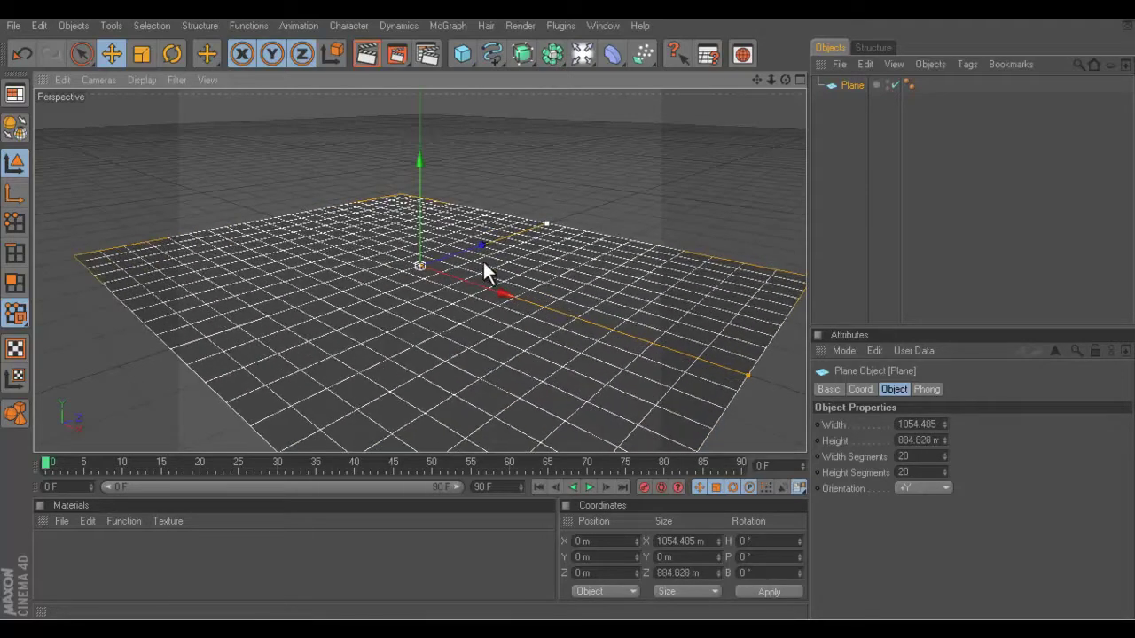
left_click(869, 209)
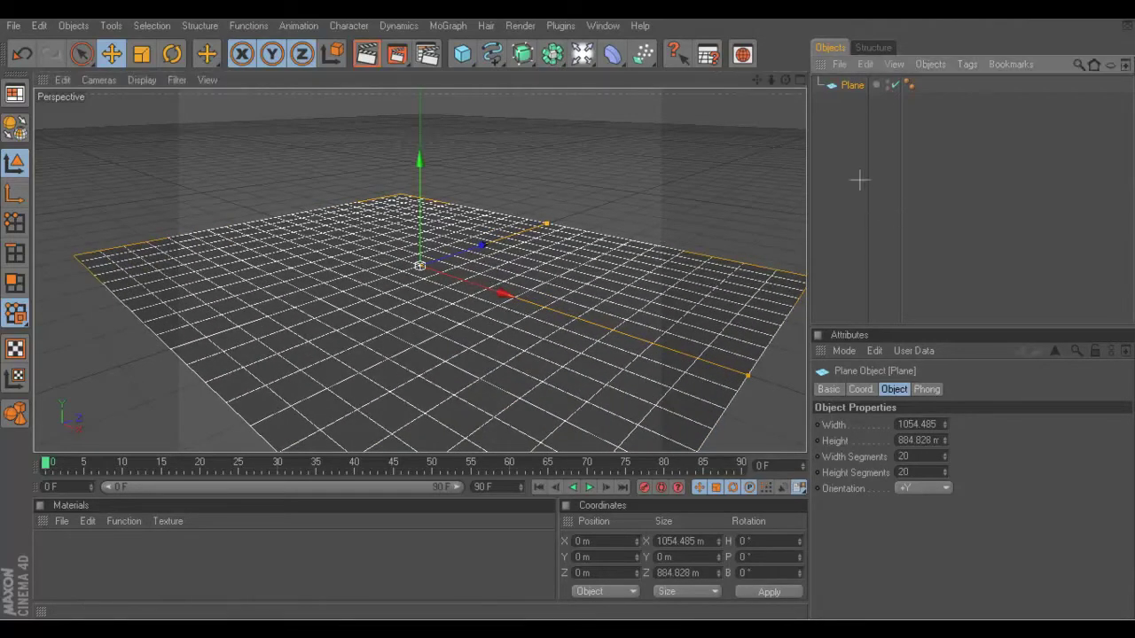
Step: Add a Cube sized 50 m on X, Y and Z and lift it above the plane
left_click(471, 58)
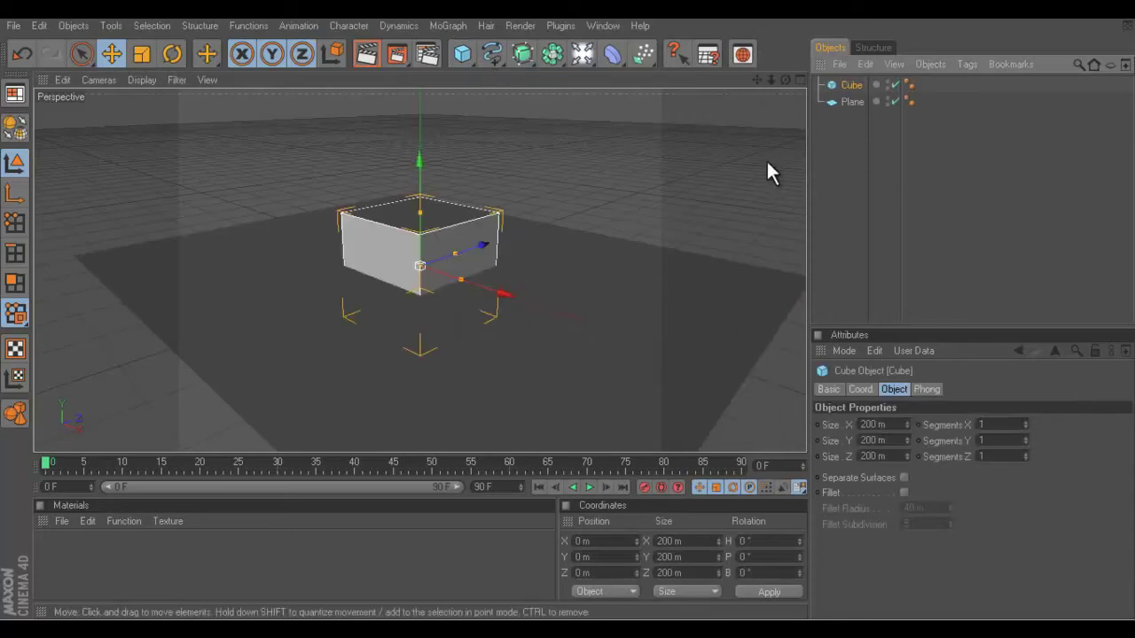
left_click_drag(786, 80, 566, 307)
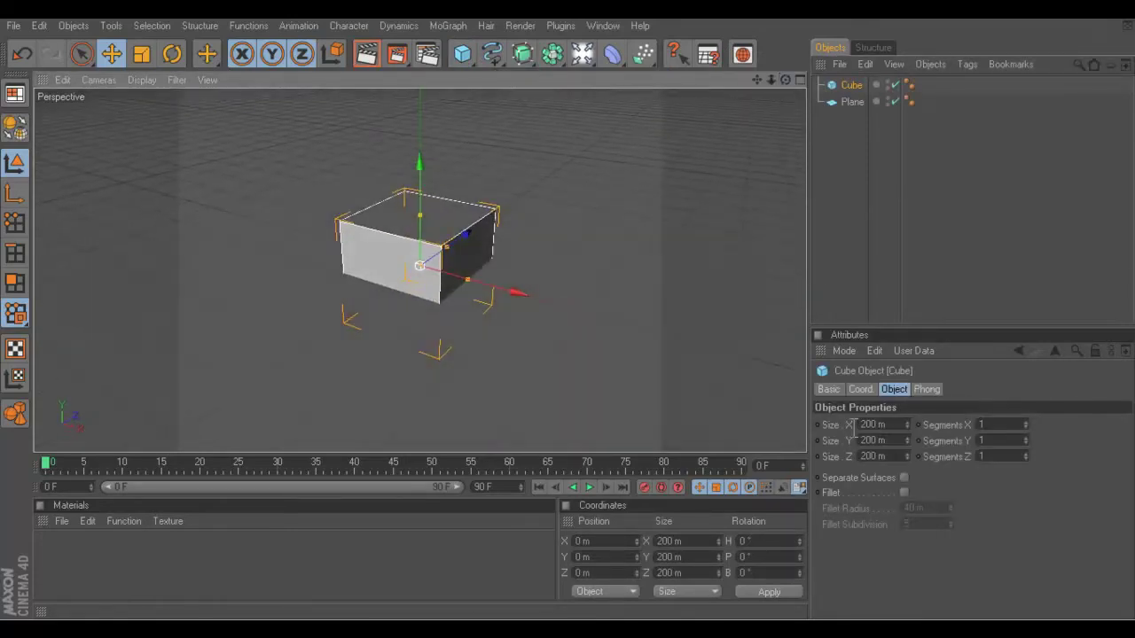
left_click(900, 426)
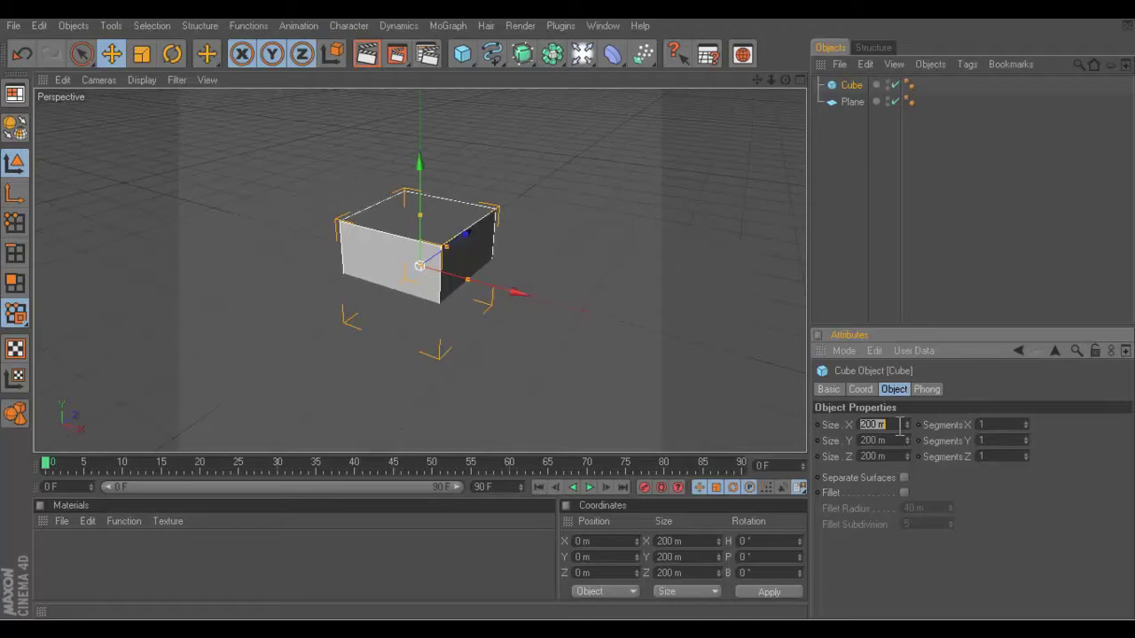
type("50")
key("Tab")
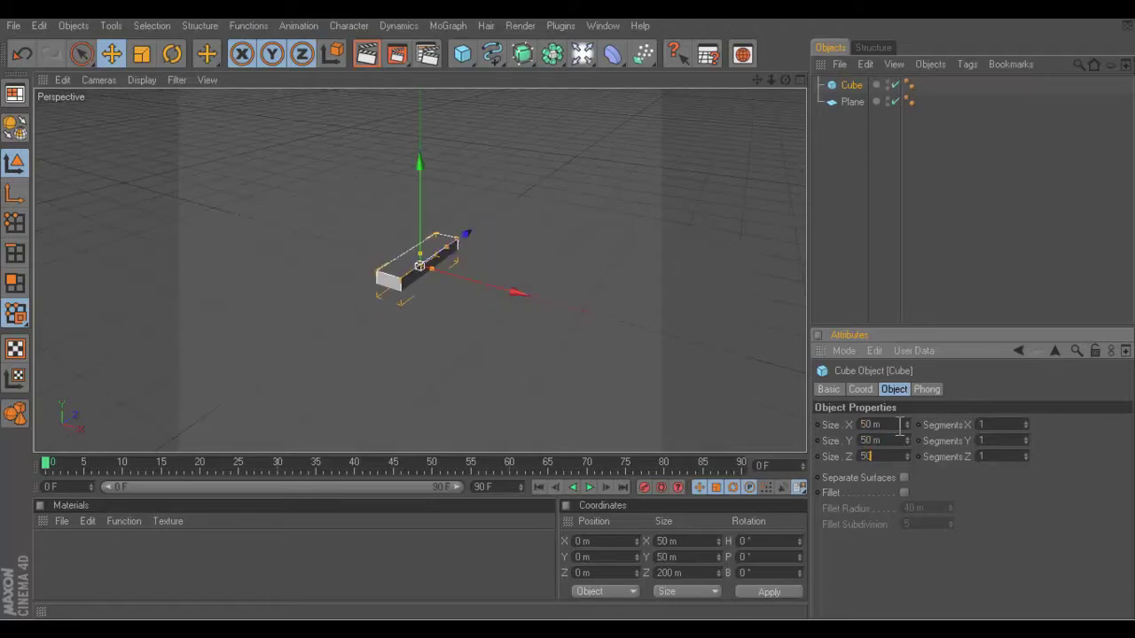
key("Return")
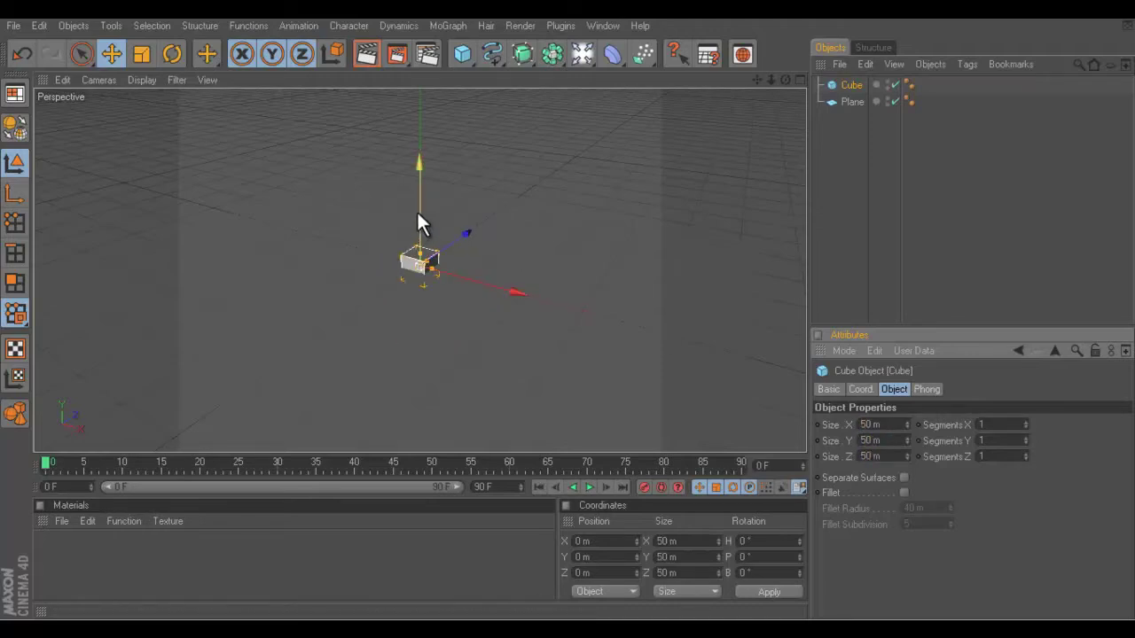
left_click_drag(418, 223, 417, 193)
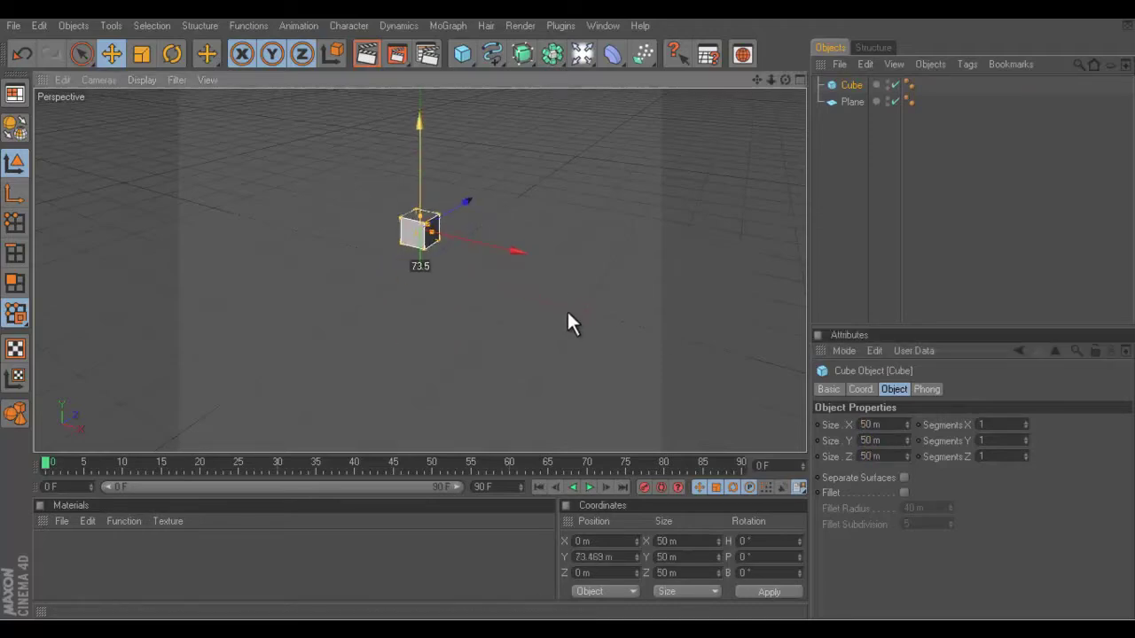
Step: Add a Cloner Object and parent the Cube under it, making a column of three cubes
left_click(717, 152)
left_click(446, 25)
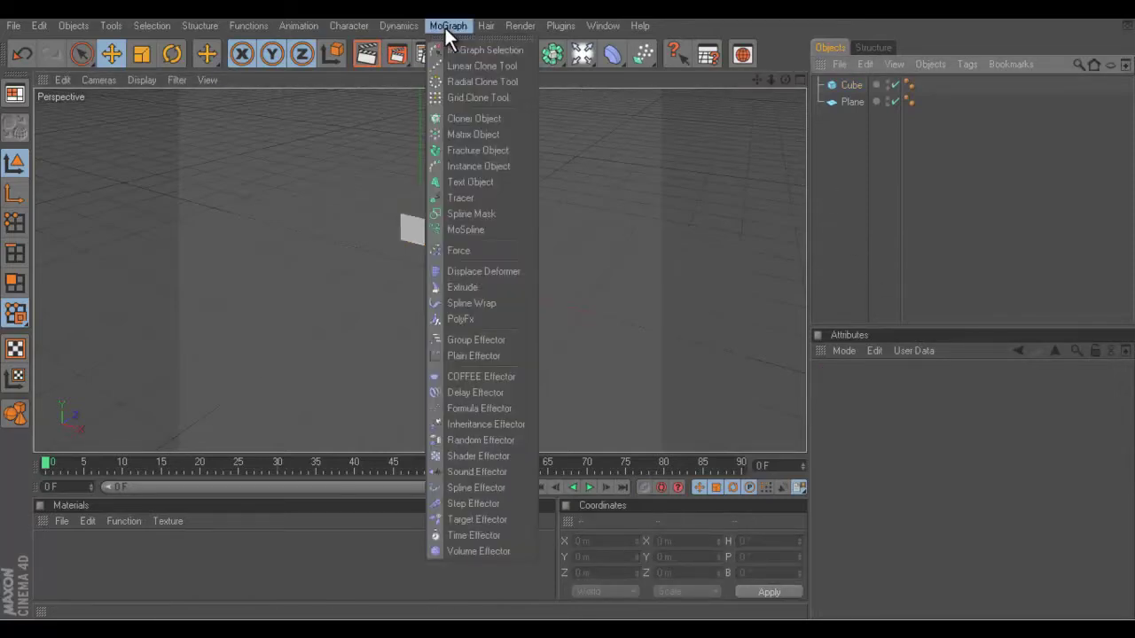
left_click(504, 120)
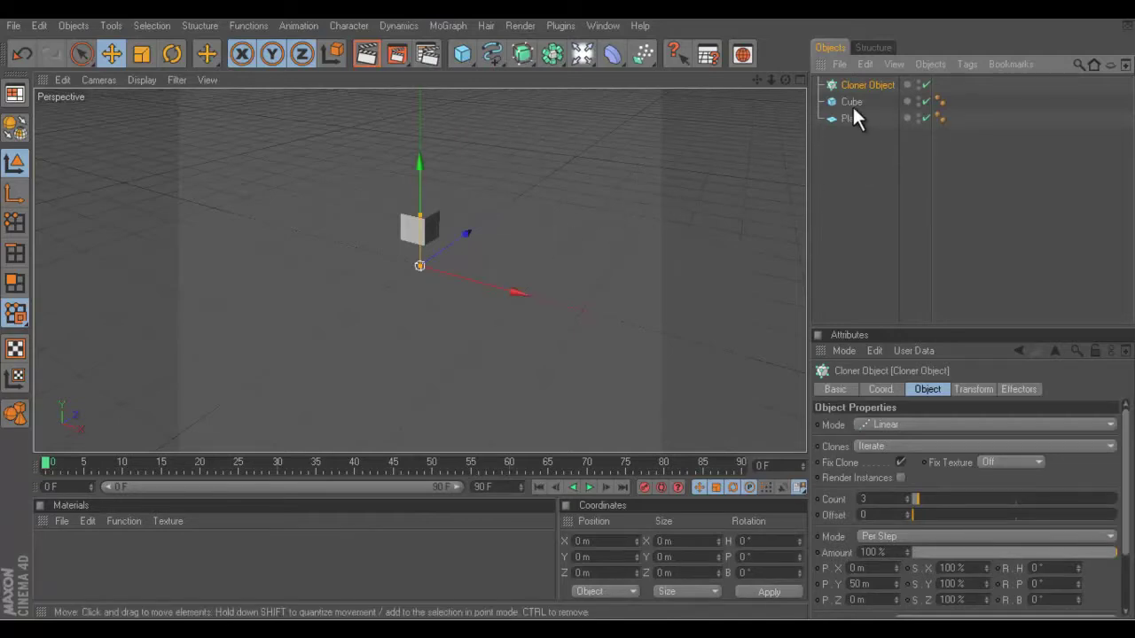
left_click_drag(848, 101, 869, 84)
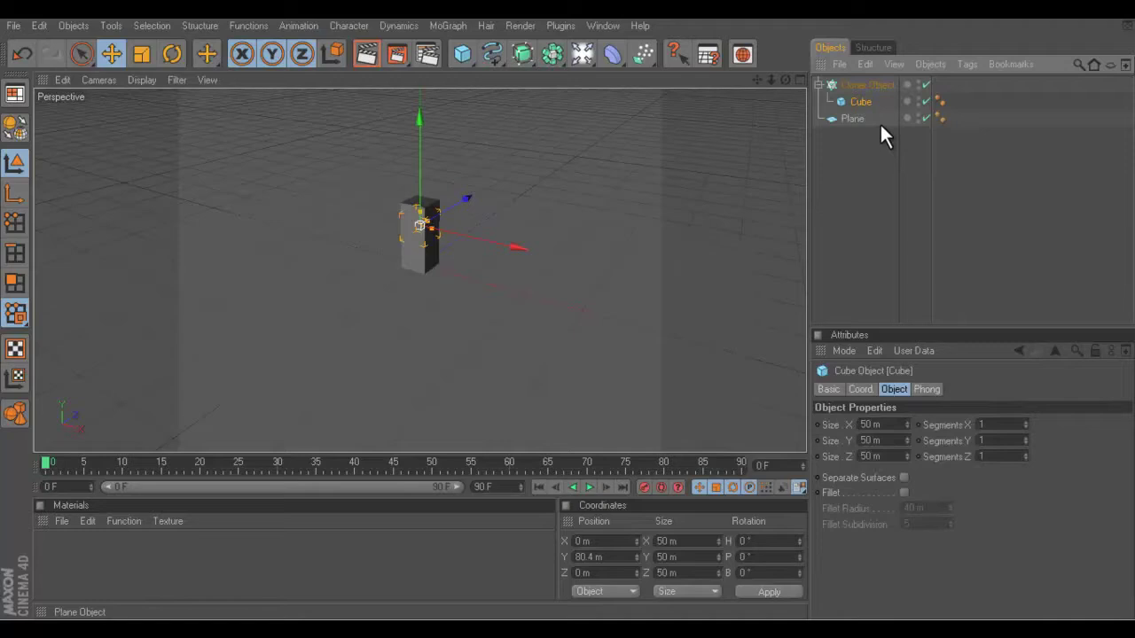
left_click(838, 250)
mouse_move(785, 79)
left_mouse_down()
mouse_move(557, 304)
mouse_move(634, 312)
mouse_move(567, 311)
left_mouse_up()
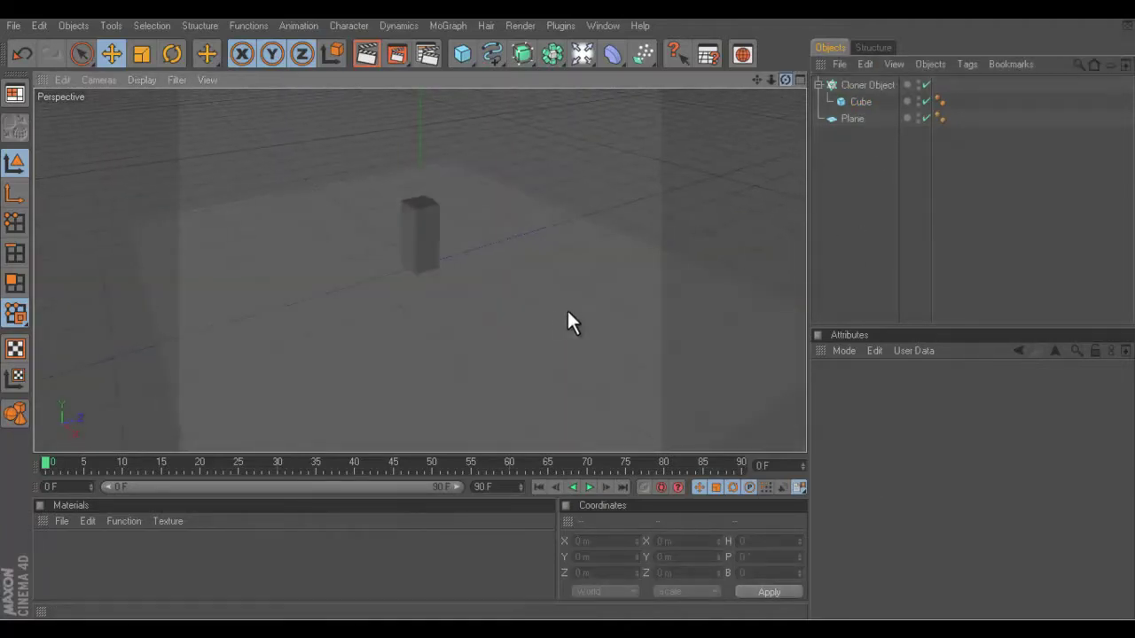
Step: Switch the Cloner to Grid Array mode with a count of 5 on every axis
left_click(864, 85)
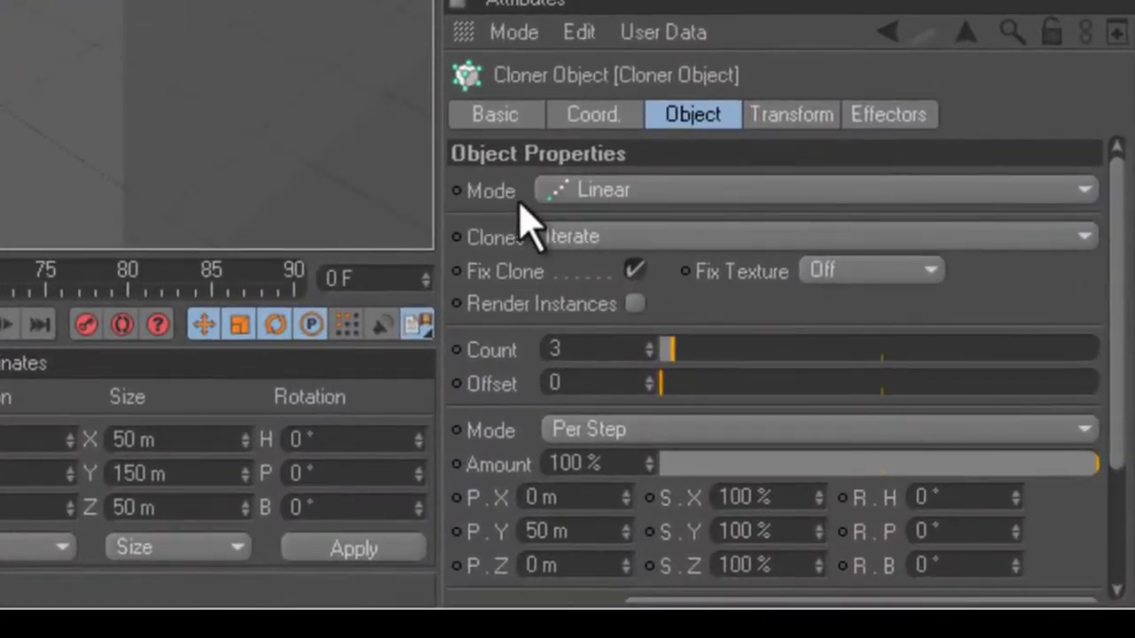
left_click(600, 190)
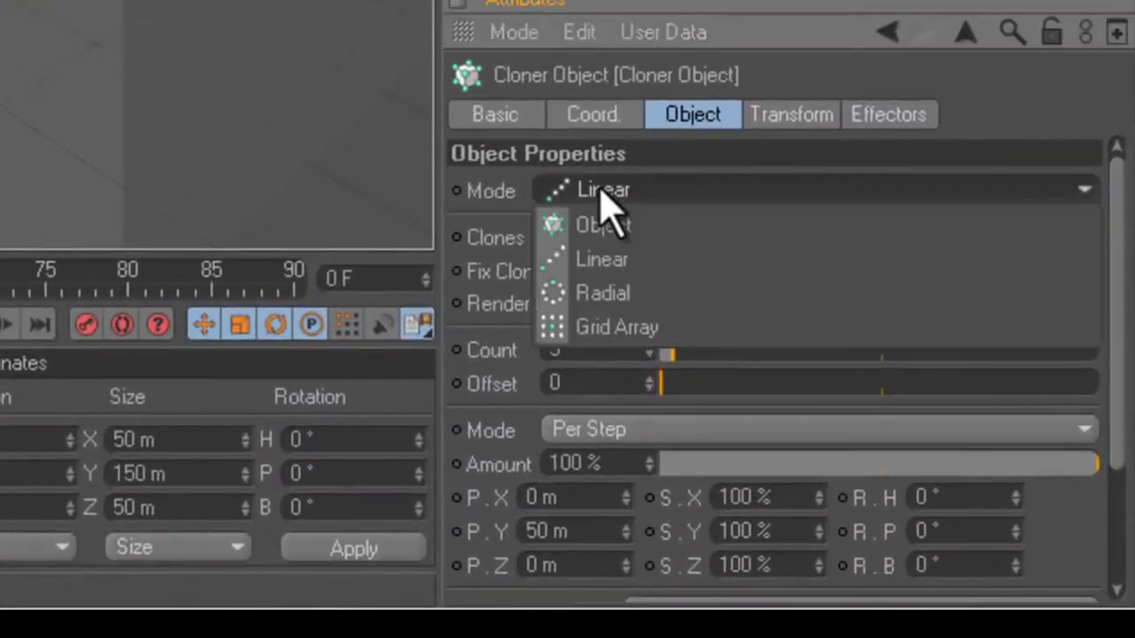
left_click(688, 337)
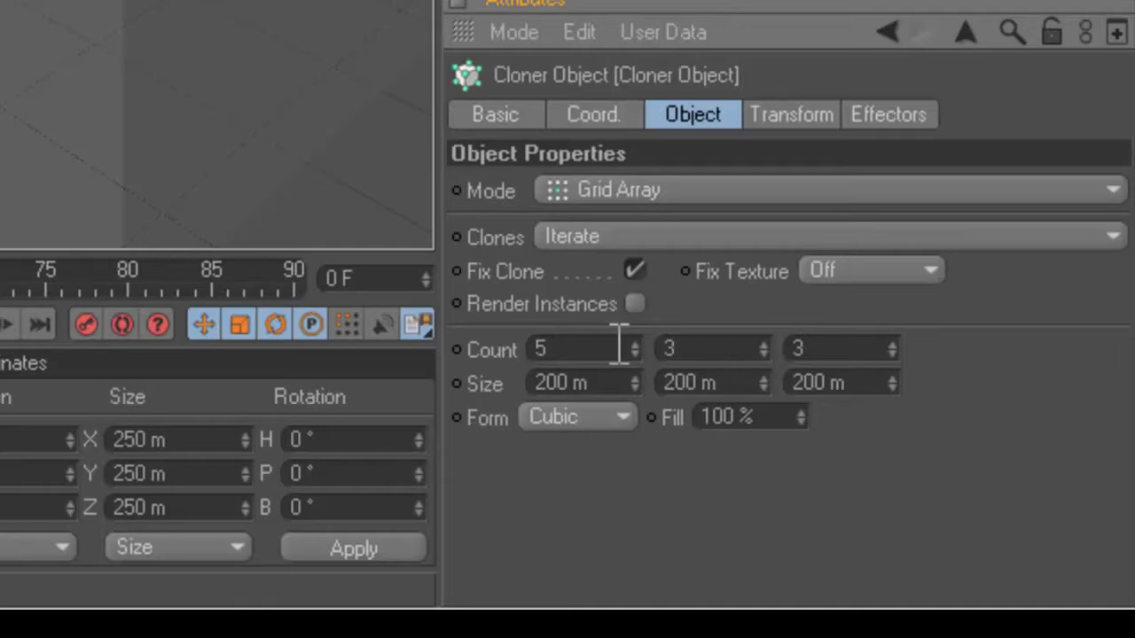
double_click(713, 348)
key("Tab")
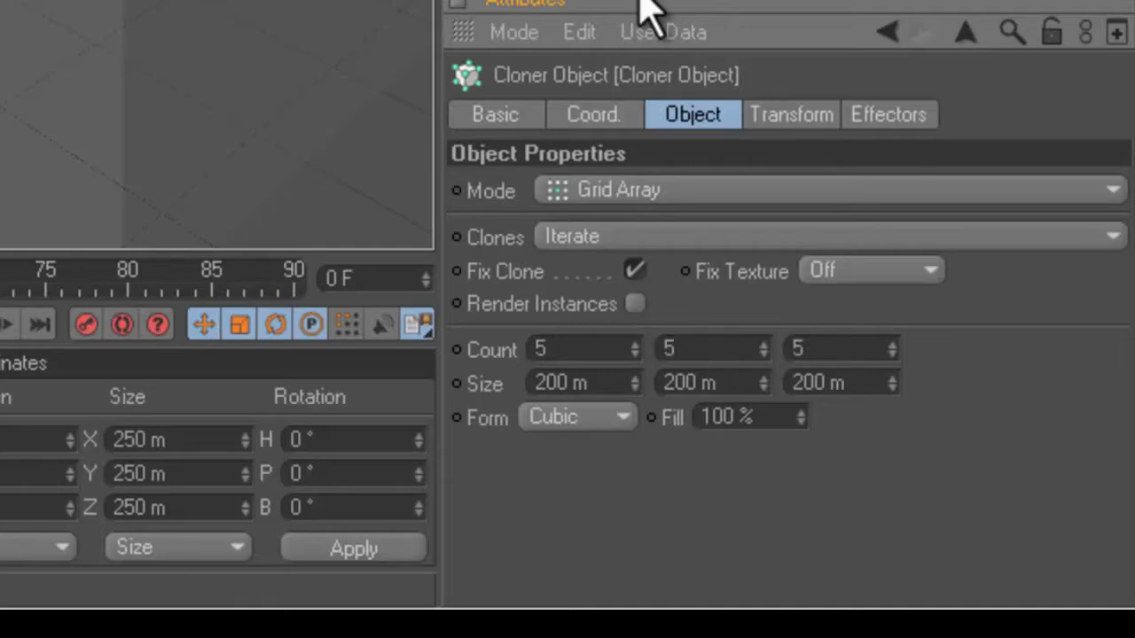
left_click(647, 8)
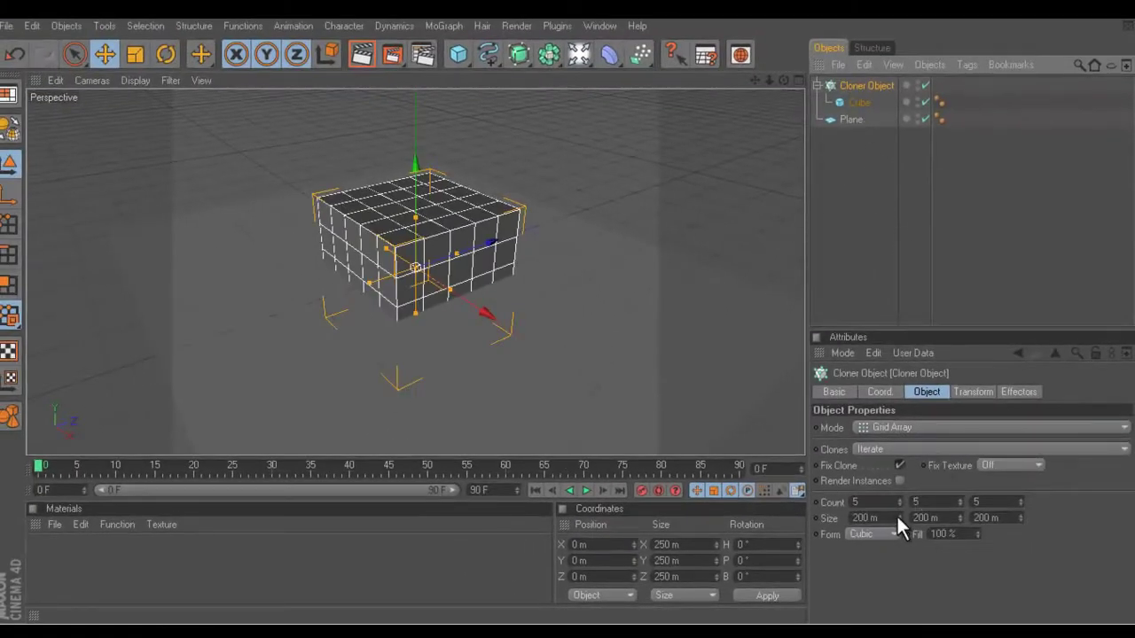
Step: Increase the cloner grid's X size to about 211 m
left_click(897, 514)
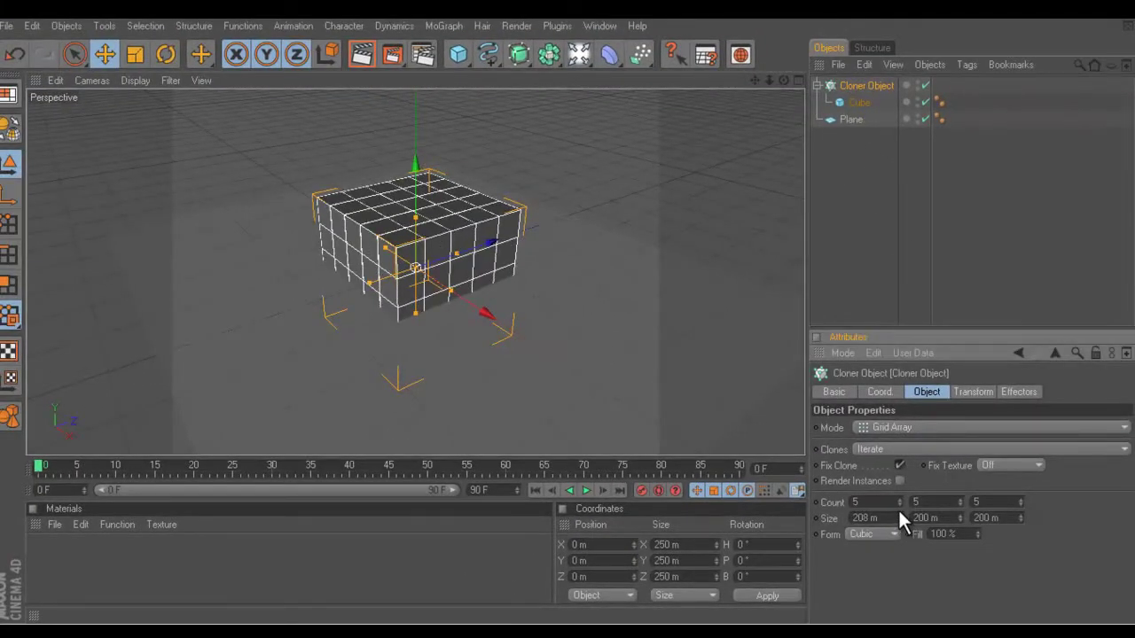
left_click_drag(898, 514, 899, 515)
mouse_move(784, 80)
left_mouse_down()
mouse_move(563, 324)
mouse_move(581, 306)
left_mouse_up()
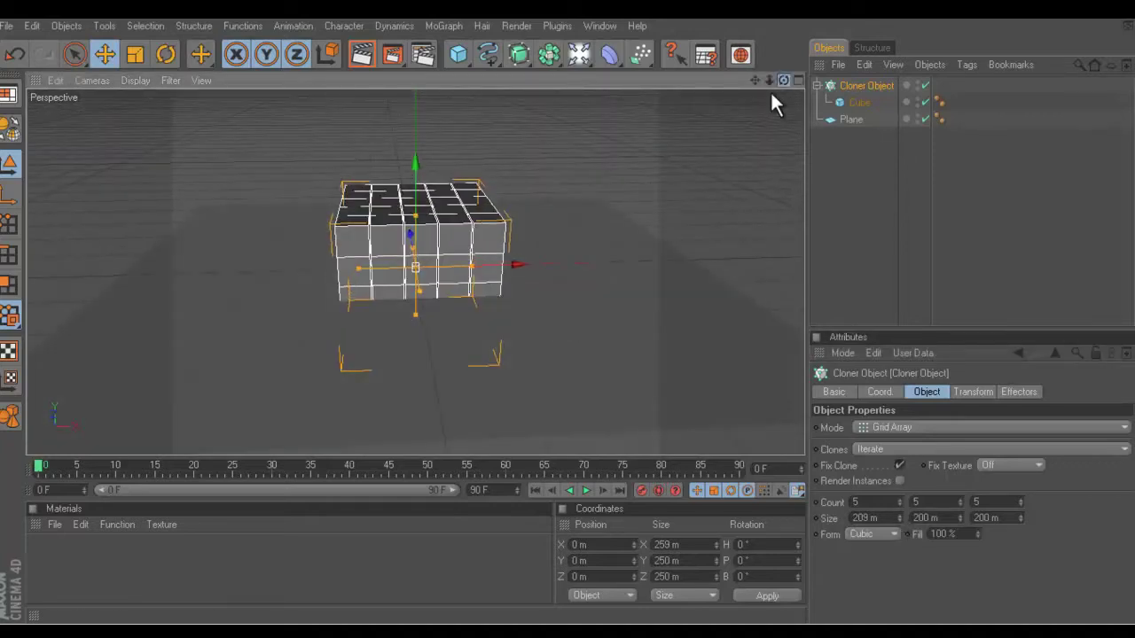
left_click(901, 514)
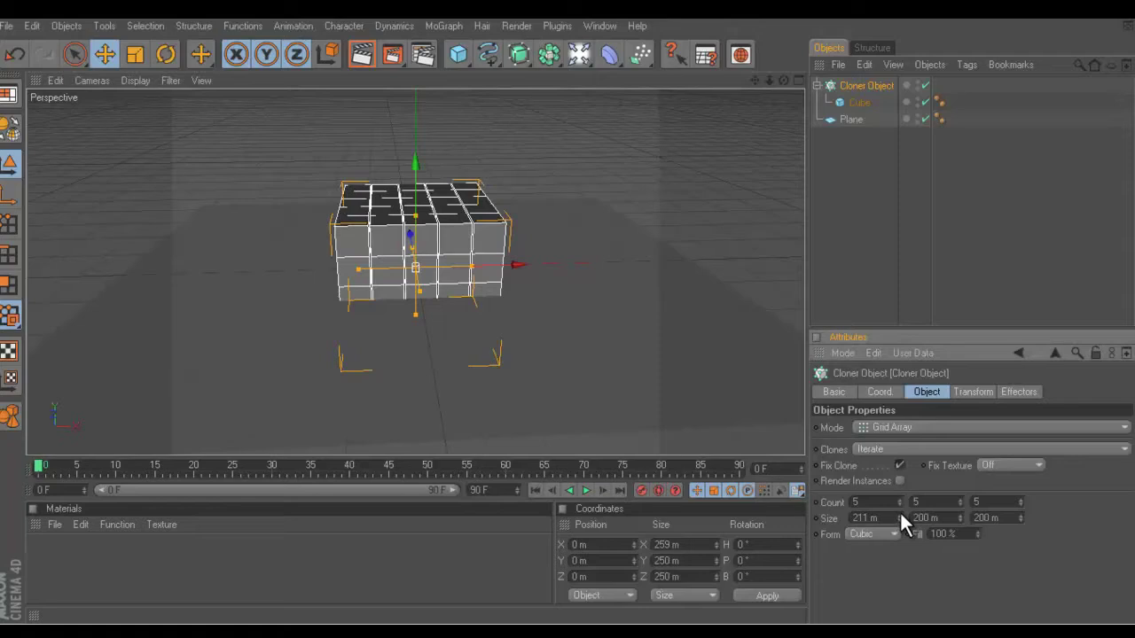
Step: Adjust the grid's Y size to 215 m while checking the gaps between cubes
left_click(960, 515)
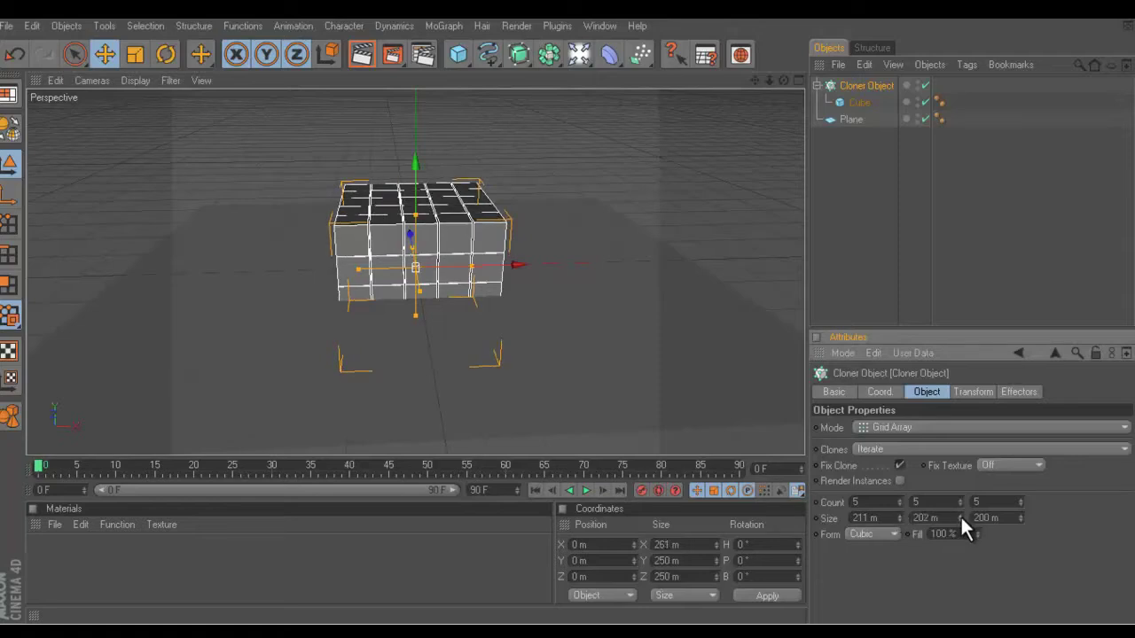
left_click(783, 79)
left_click_drag(598, 281, 565, 309, "alt")
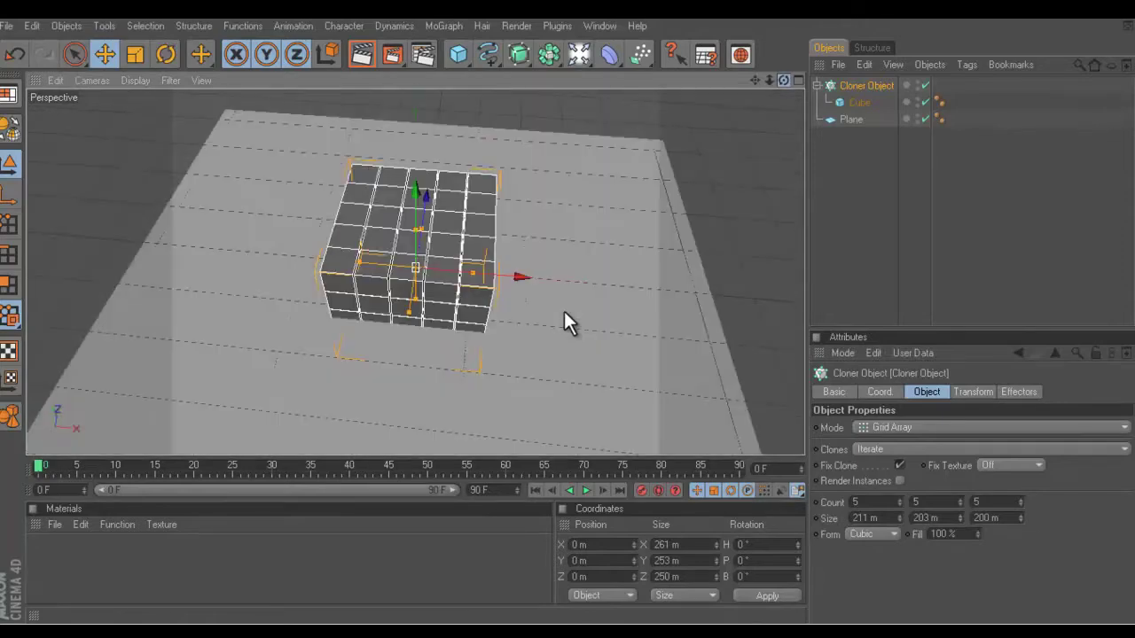
left_click(960, 515)
left_click_drag(958, 509, 956, 529)
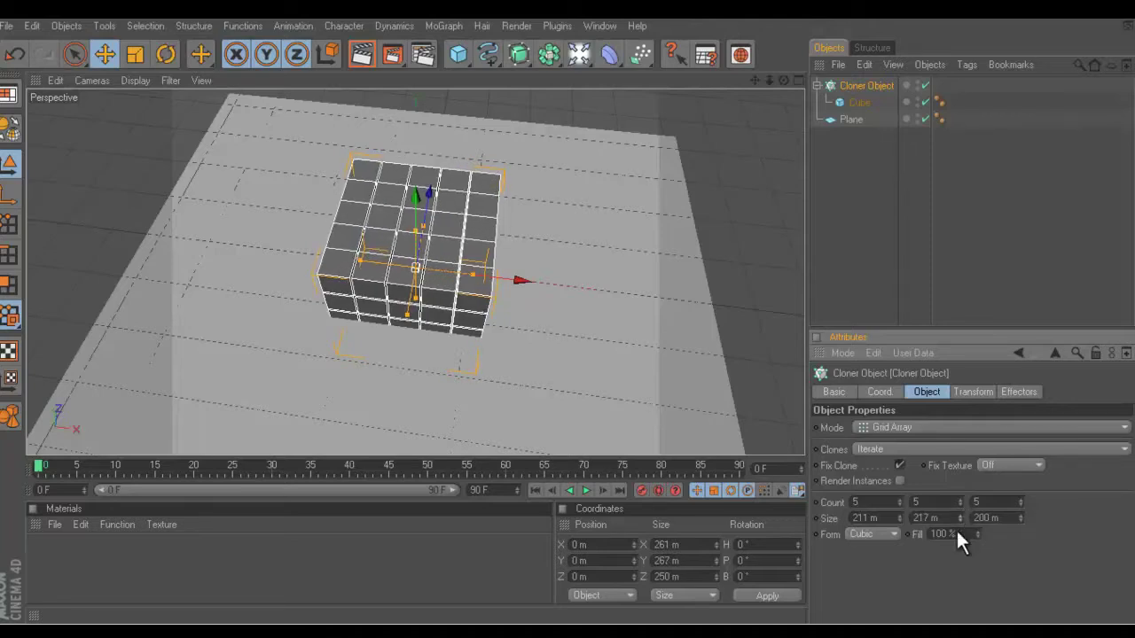
mouse_move(566, 329)
left_mouse_down("alt")
mouse_move(543, 336)
mouse_move(520, 377)
mouse_move(561, 363)
mouse_move(563, 310)
mouse_move(621, 284)
left_mouse_up("alt")
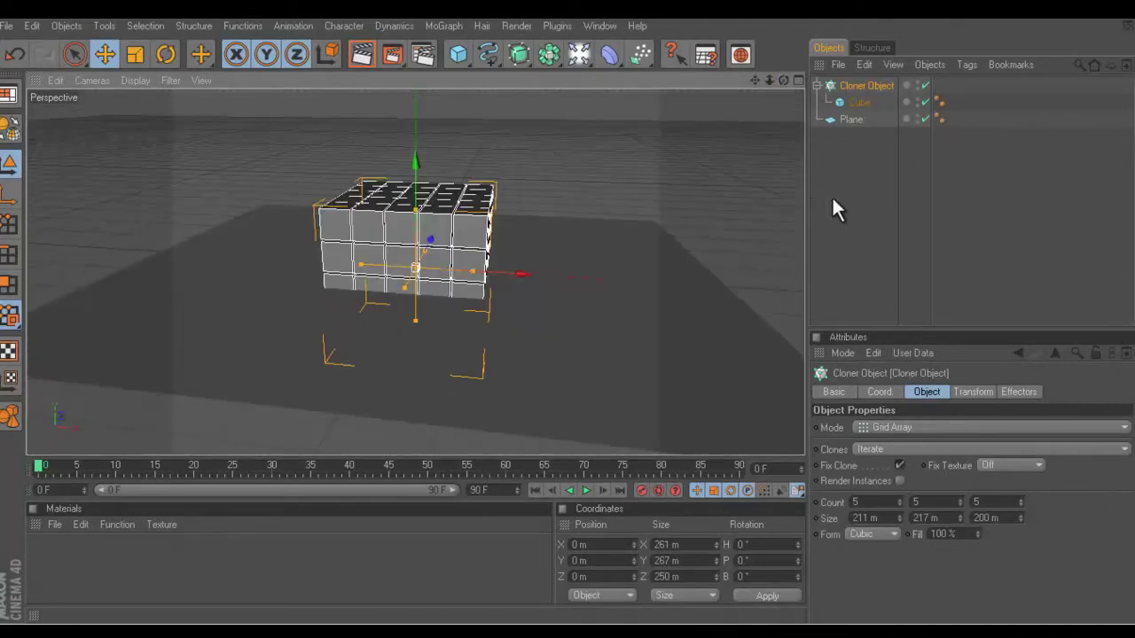
left_click(961, 518)
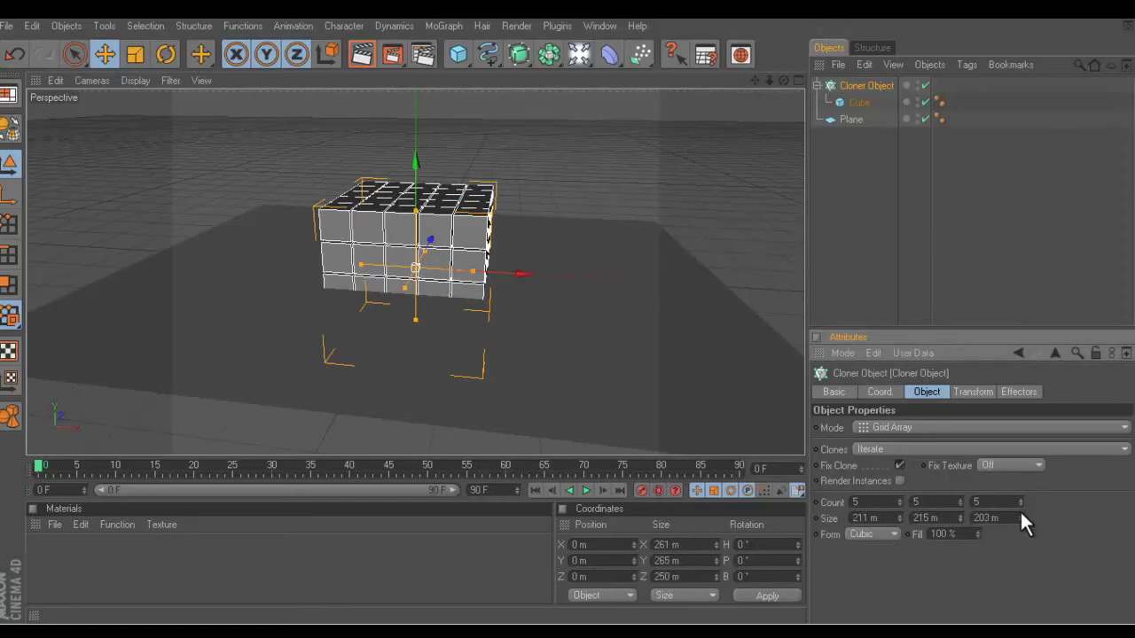
Step: Raise the grid's Z size to about 212 m and inspect the tightly packed block
mouse_move(787, 80)
left_mouse_down()
mouse_move(562, 298)
mouse_move(564, 262)
mouse_move(563, 281)
left_mouse_up()
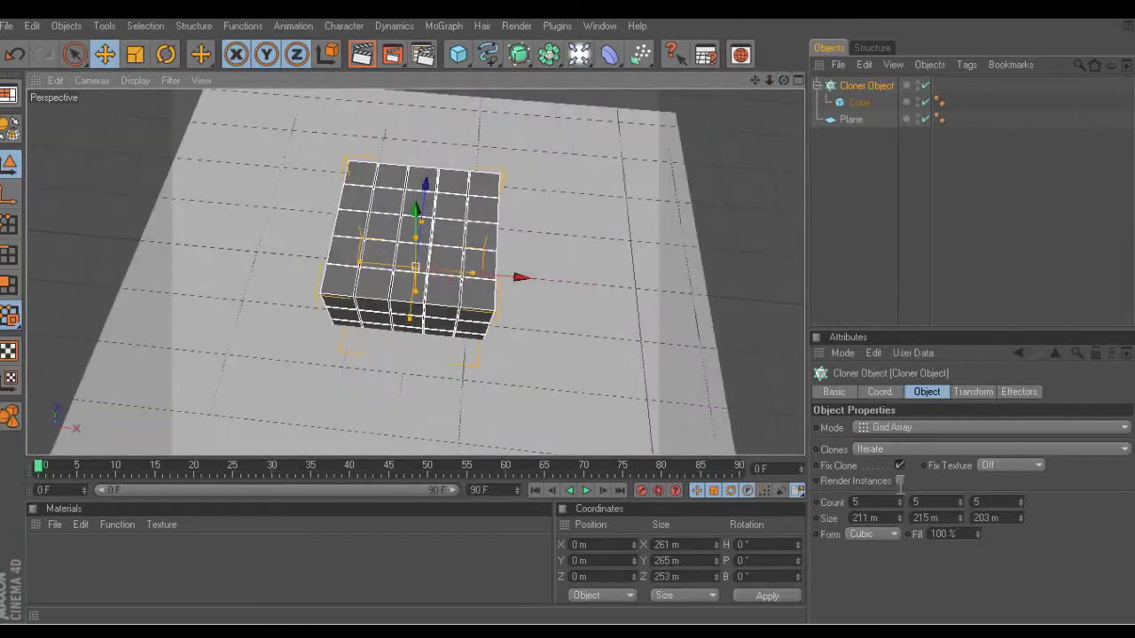
left_click_drag(1018, 514, 1016, 511)
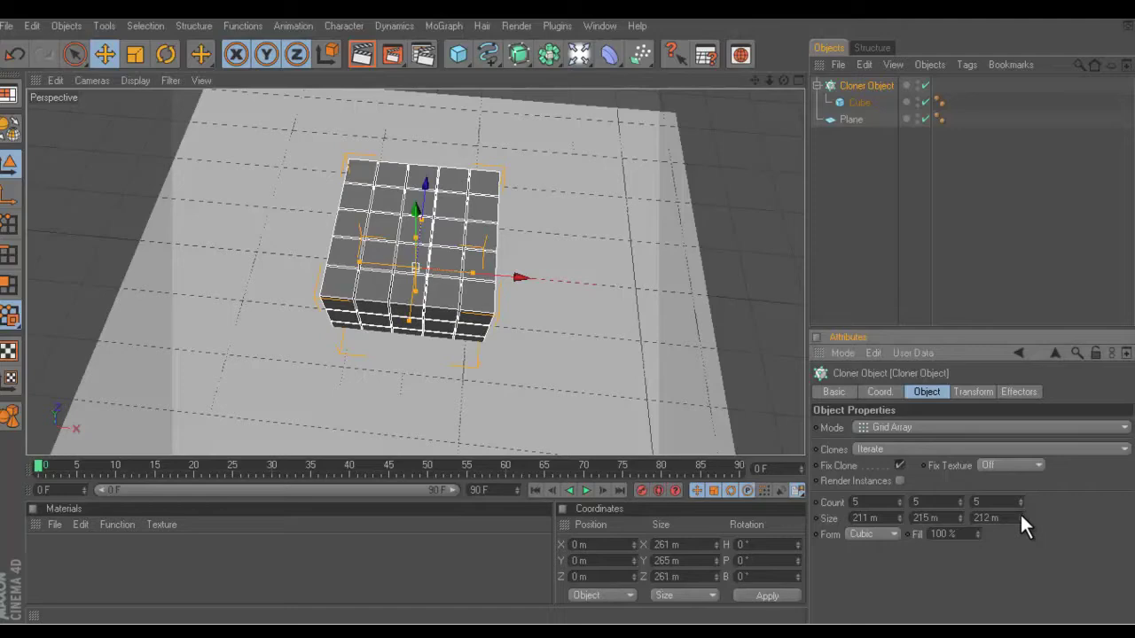
left_click(864, 299)
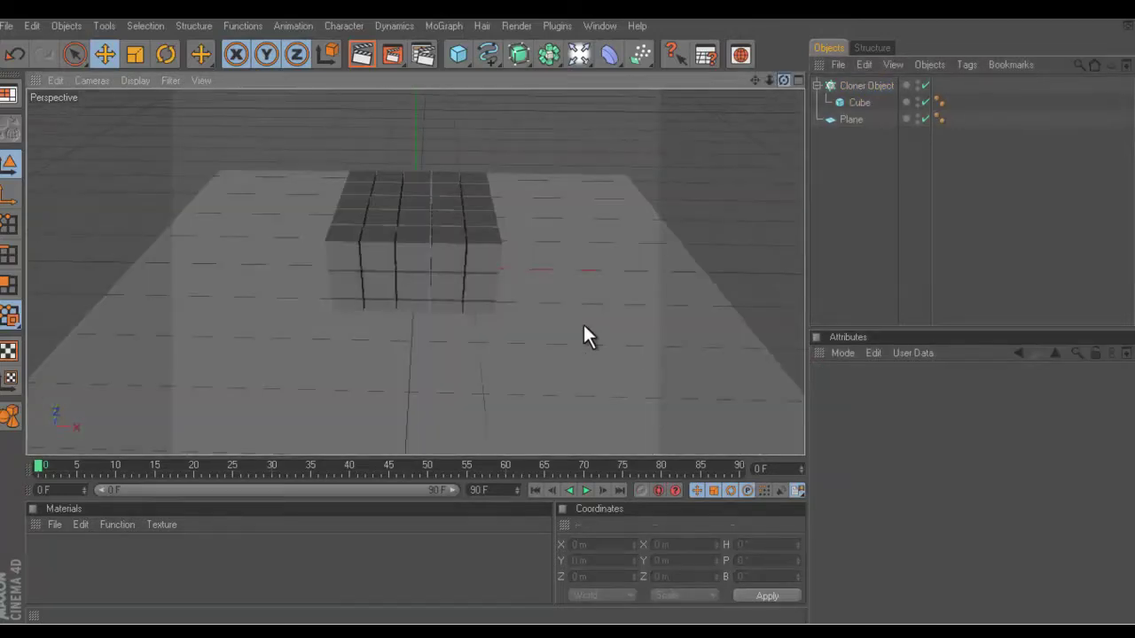
Step: Move the Cloner block up to about 374 m and zoom out to see it floating
left_click(874, 86)
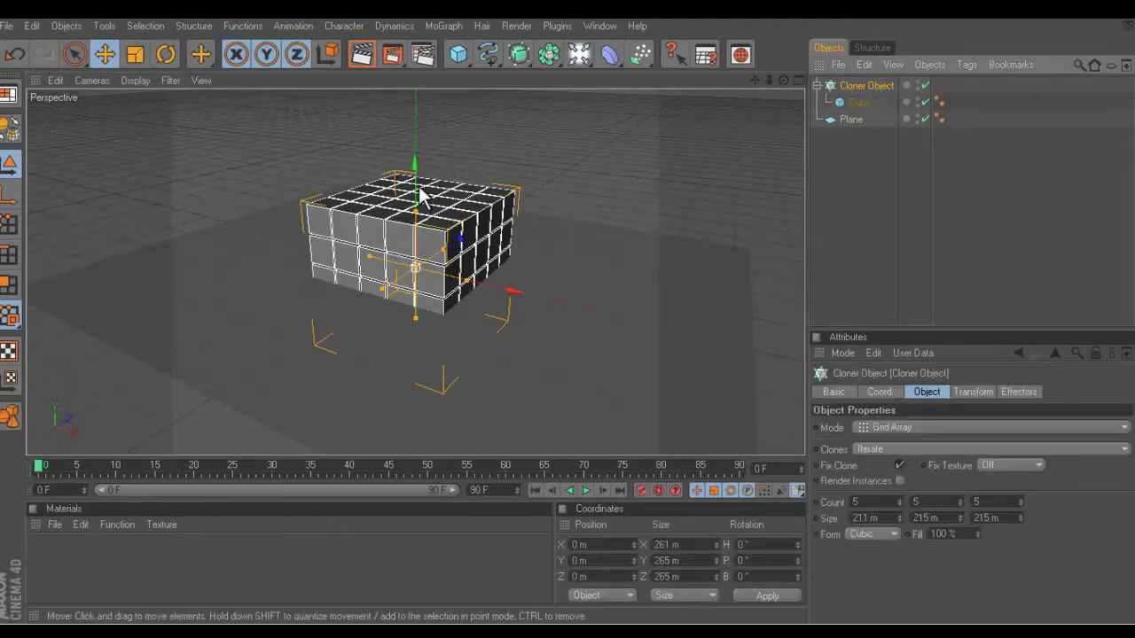
left_click_drag(566, 259, 612, 246)
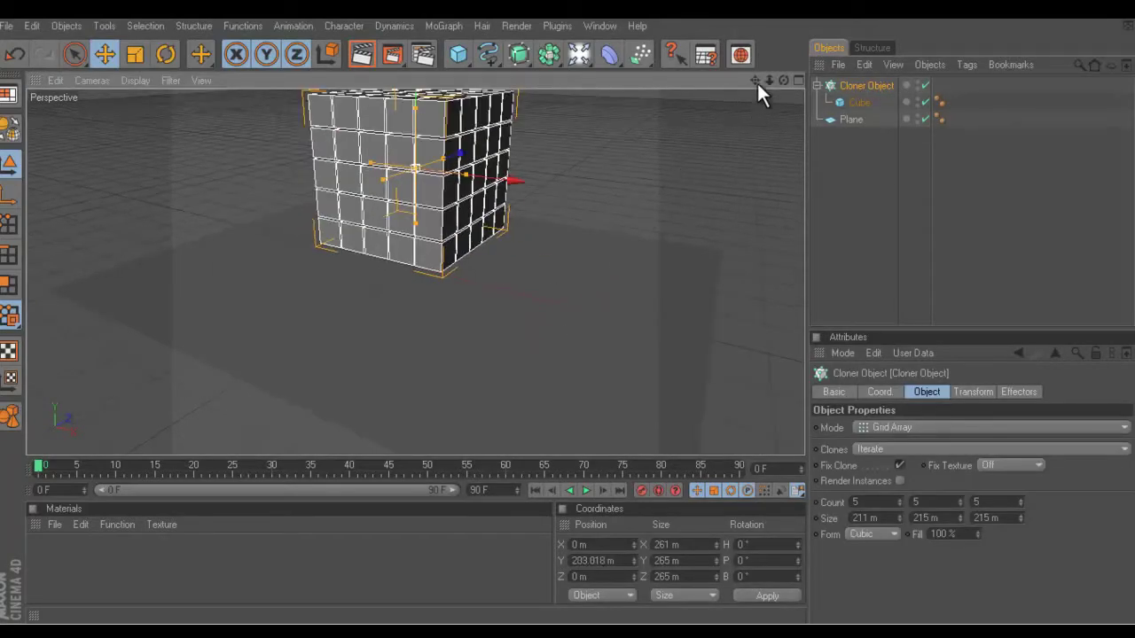
left_click_drag(756, 81, 561, 315)
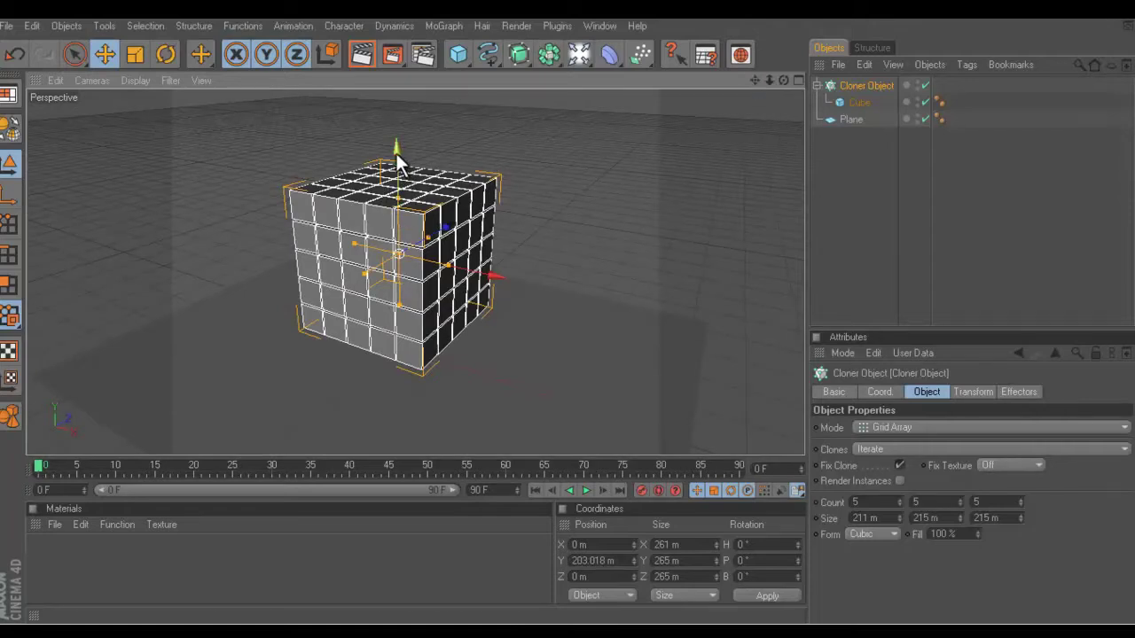
mouse_move(396, 149)
left_mouse_down()
mouse_move(564, 301)
mouse_move(794, 104)
mouse_move(564, 369)
left_mouse_up()
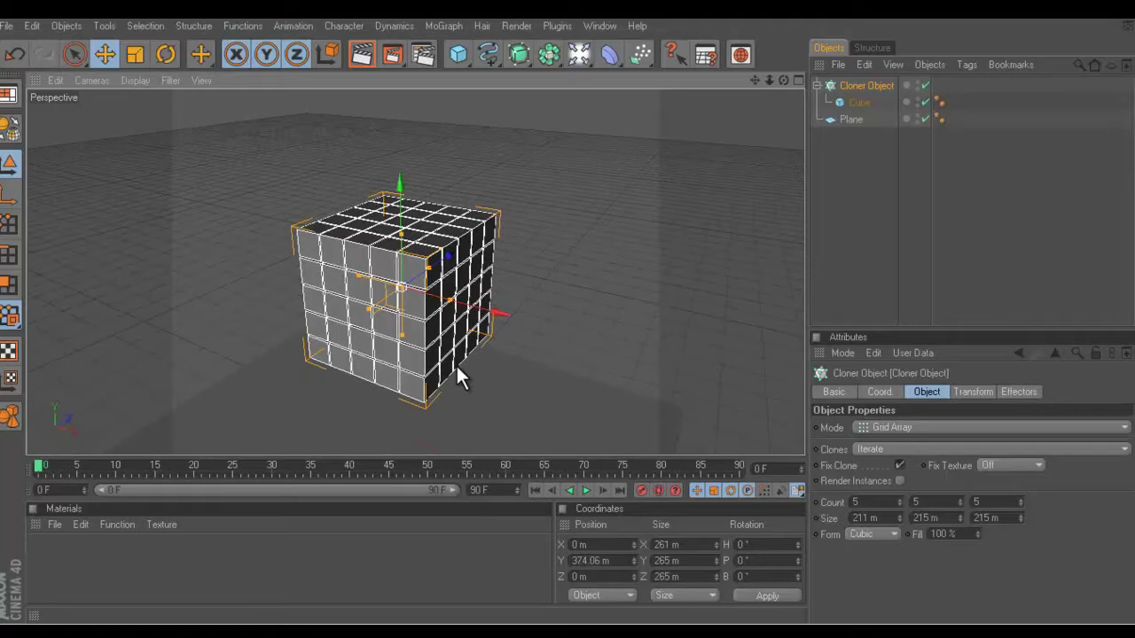
scroll(456, 363, "down", 2)
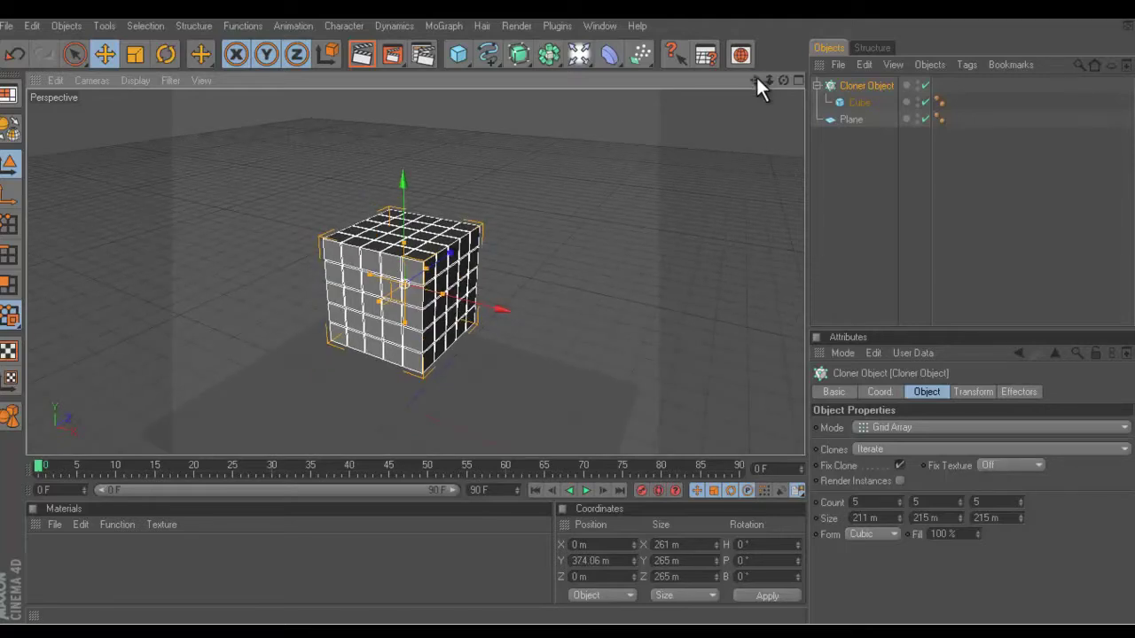
Step: Add a MoGraph Rigid Body tag to the floor Plane
left_click_drag(755, 78, 566, 306)
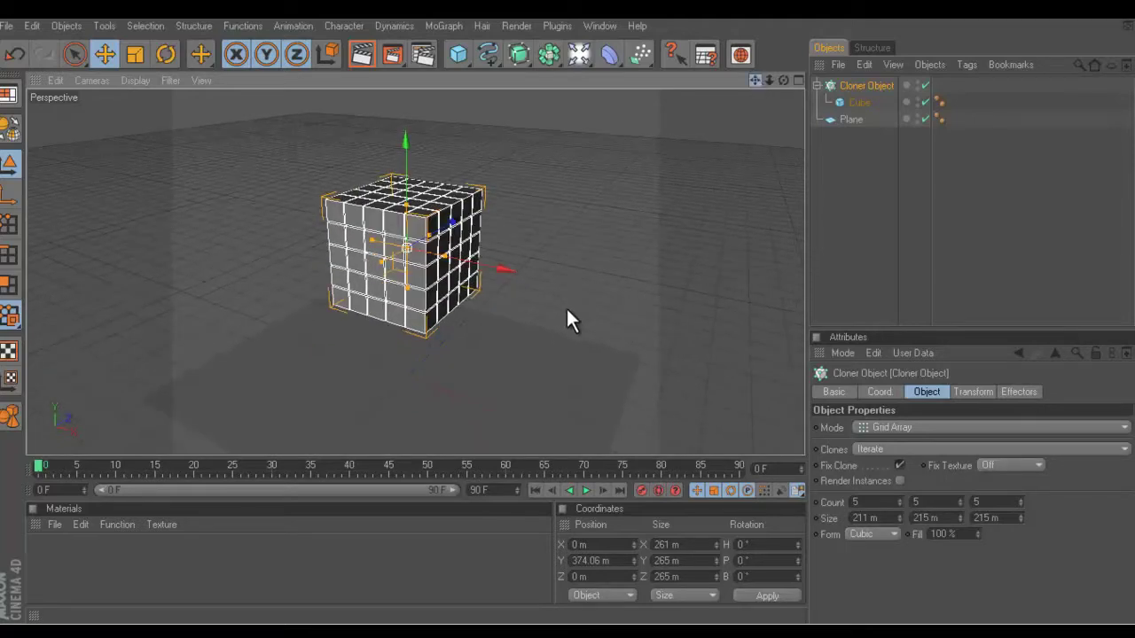
left_click(847, 121)
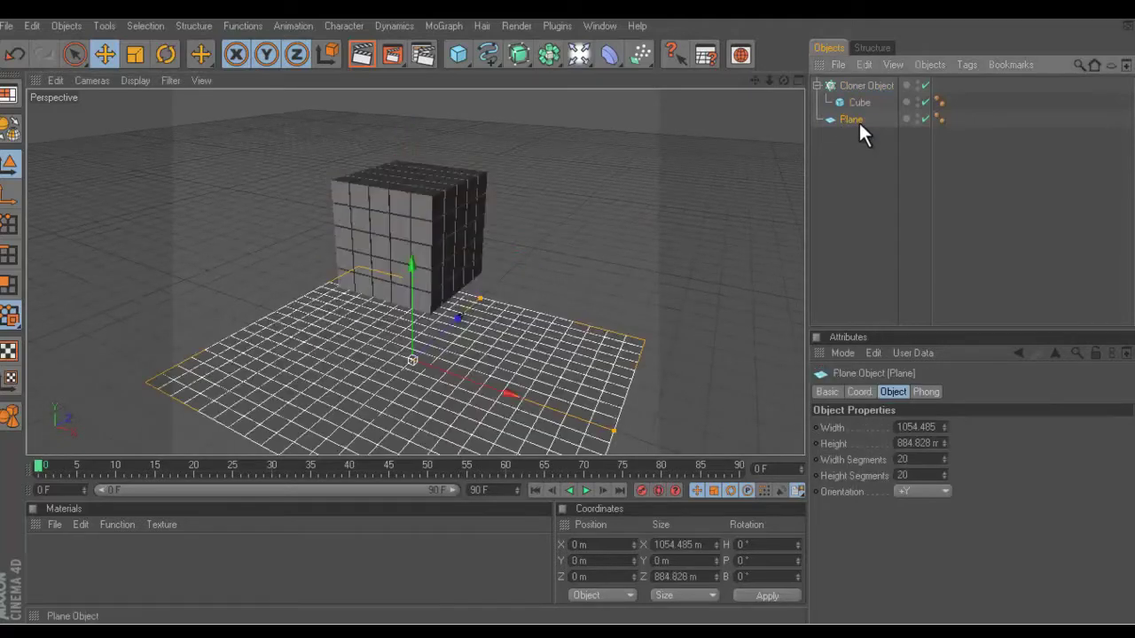
right_click(858, 120)
mouse_move(912, 168)
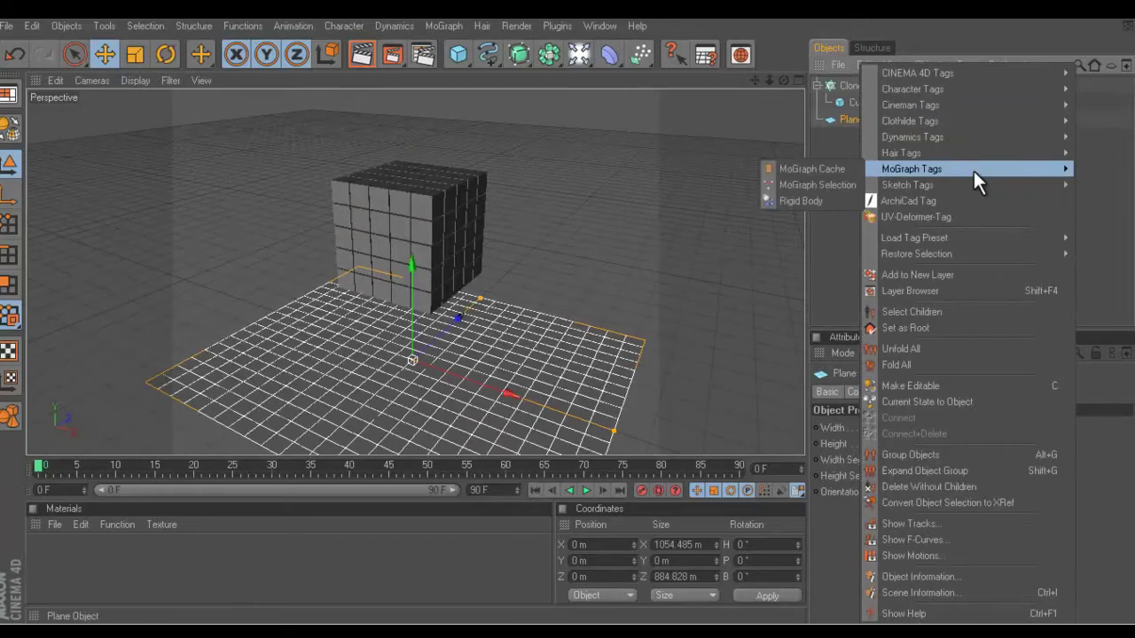
left_click(805, 198)
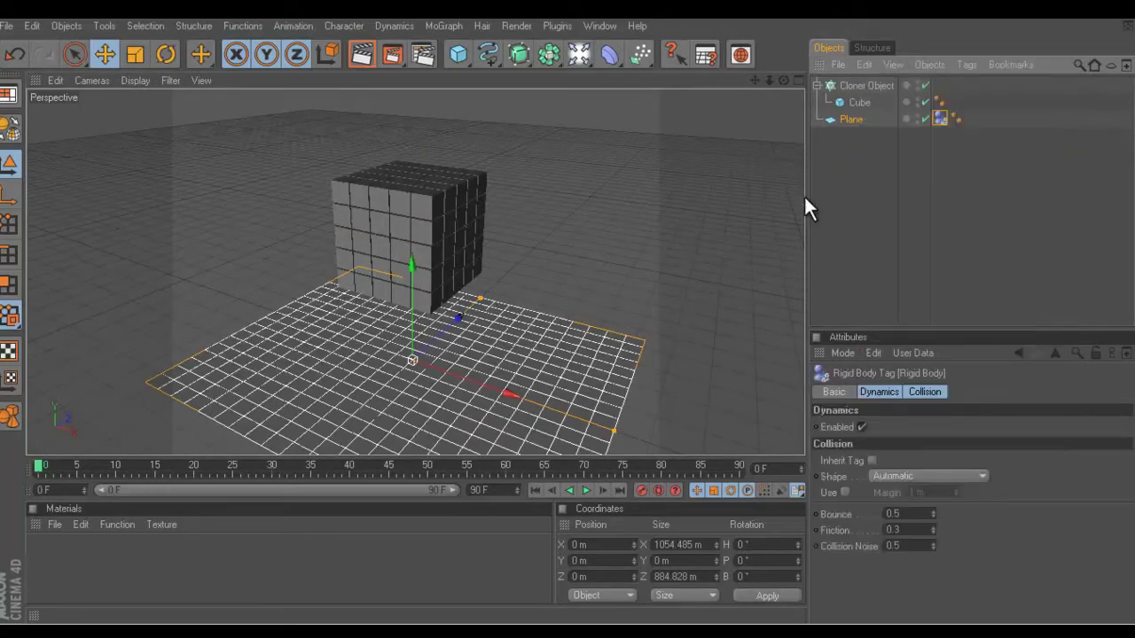
Step: Add a MoGraph Rigid Body tag to the Cloner Object
left_click(857, 88)
right_click(857, 88)
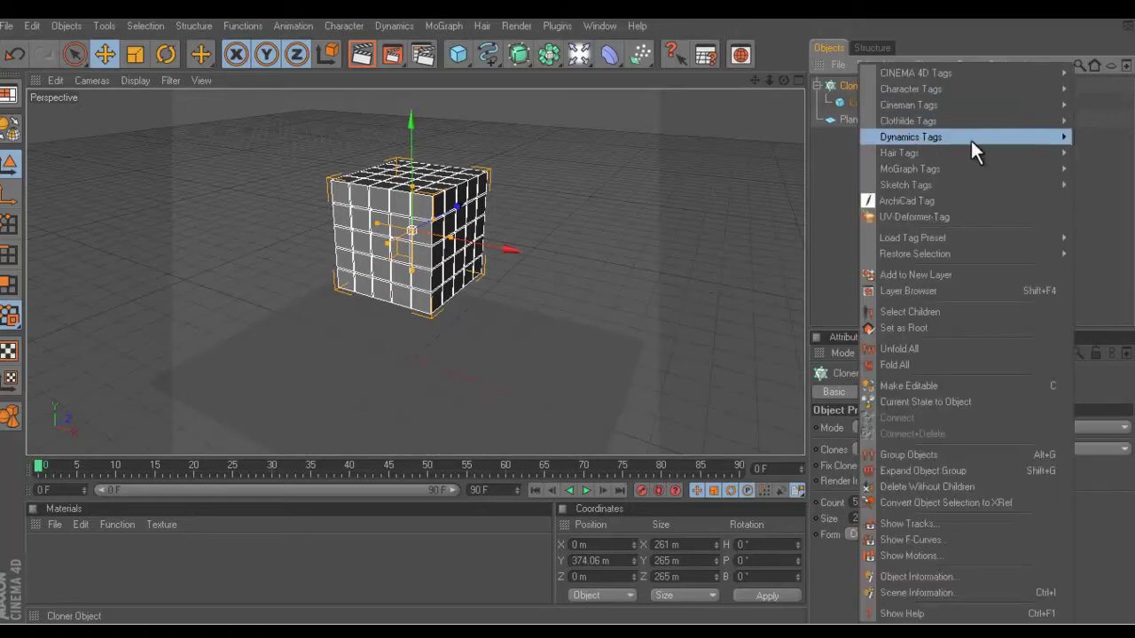
mouse_move(911, 168)
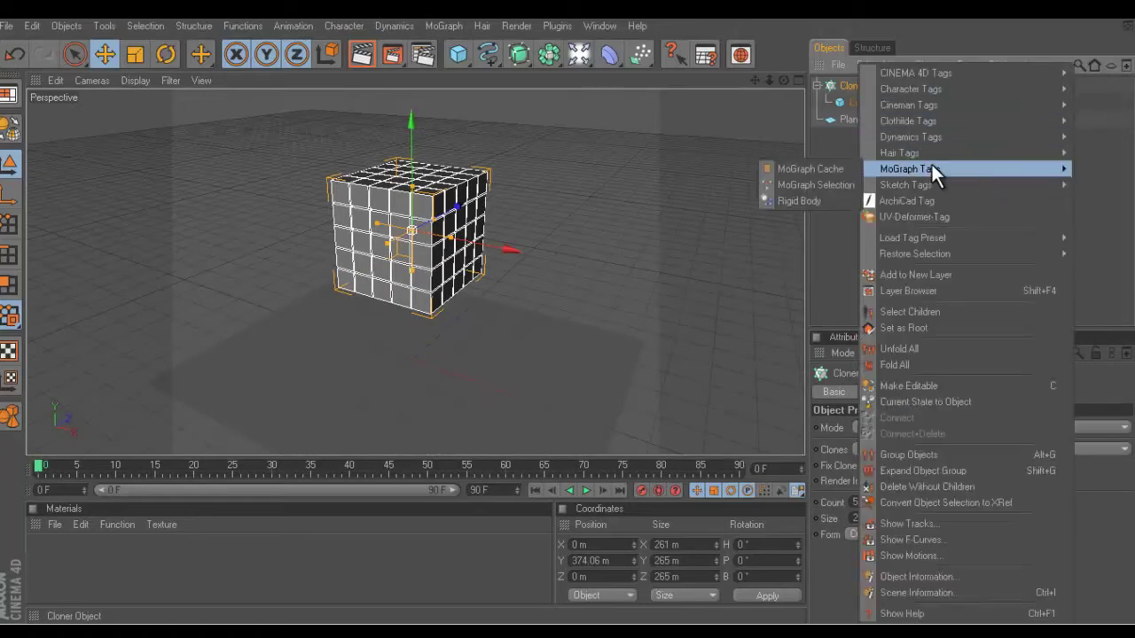
left_click(816, 201)
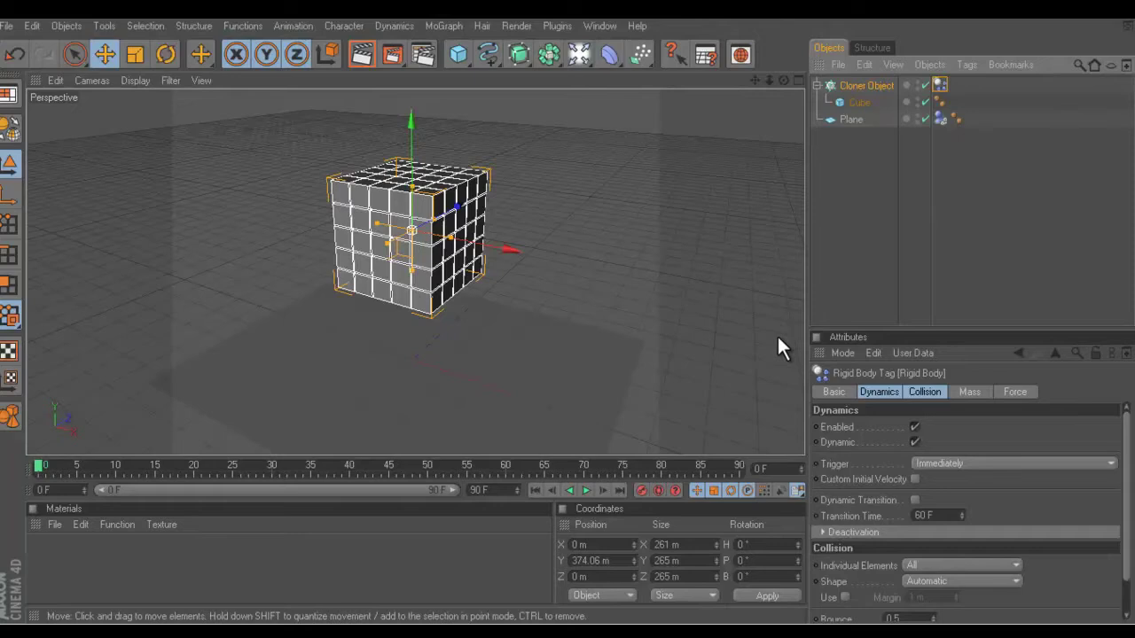
Step: Play the simulation and stop at frame 43 with the cubes scattered on the floor
left_click(585, 491)
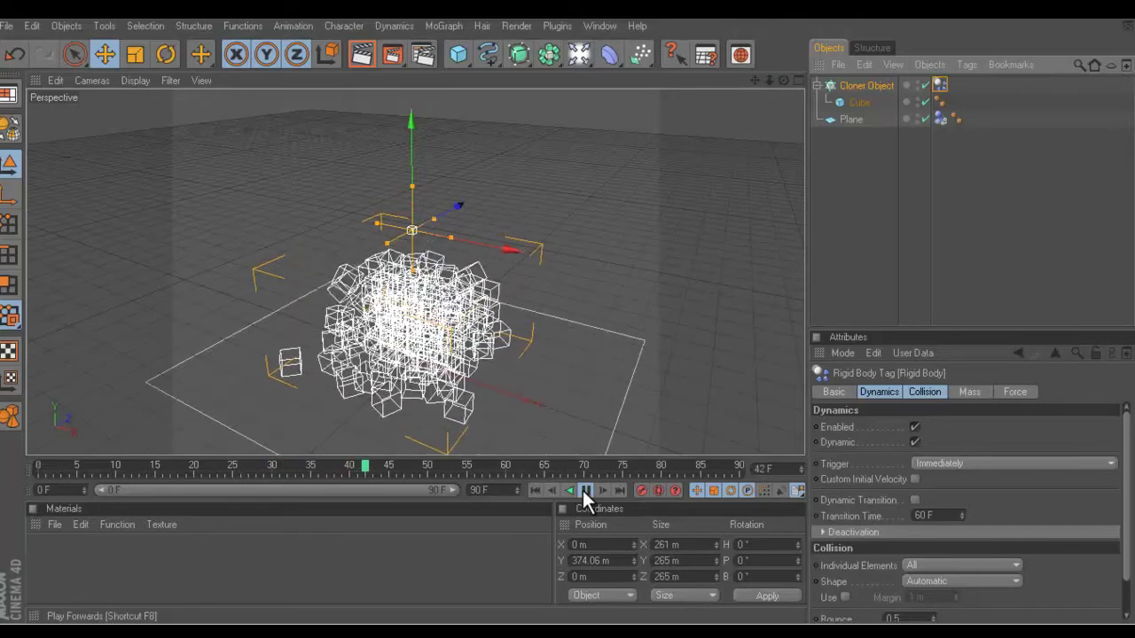
left_click(582, 490)
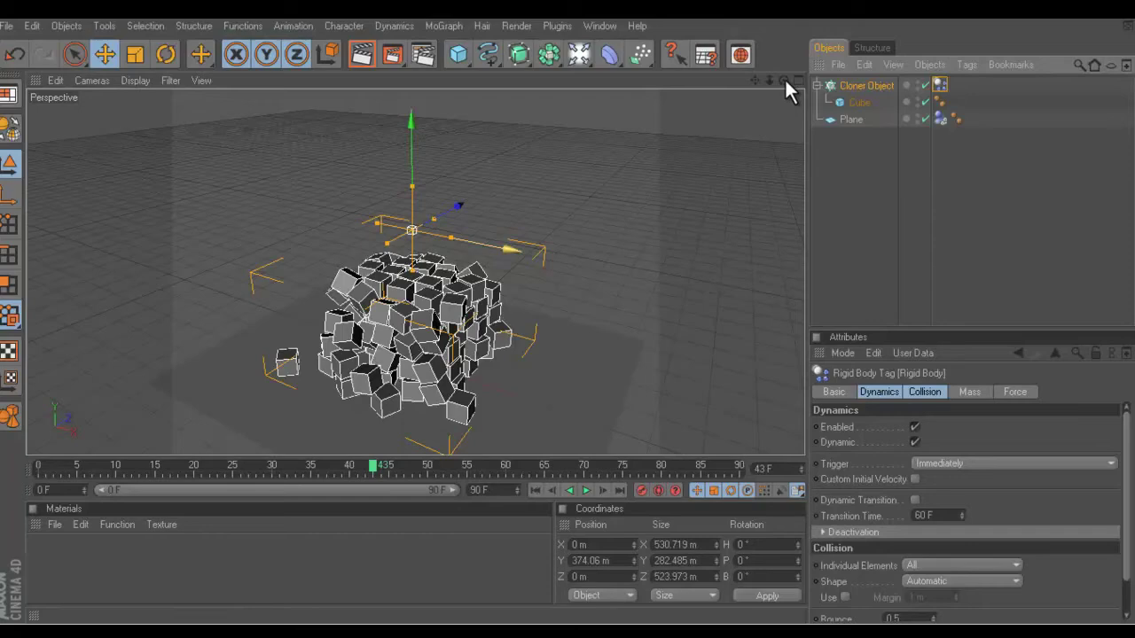
mouse_move(785, 81)
left_mouse_down()
mouse_move(562, 326)
mouse_move(563, 310)
left_mouse_up()
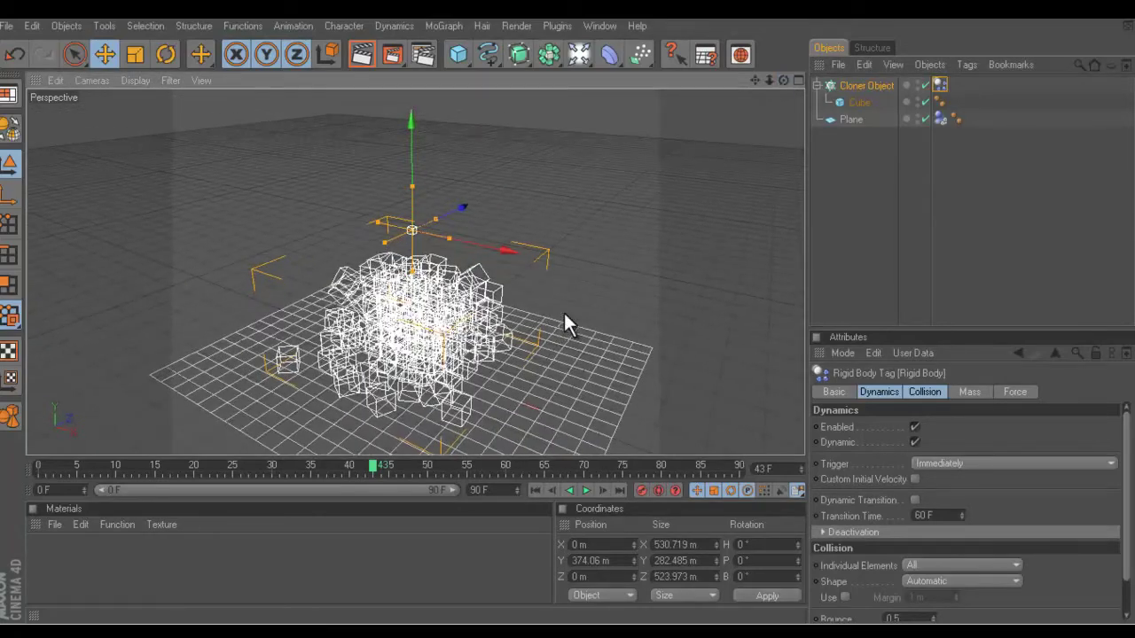
Step: Render a preview of the active view showing the fallen cube pile
left_click(362, 54)
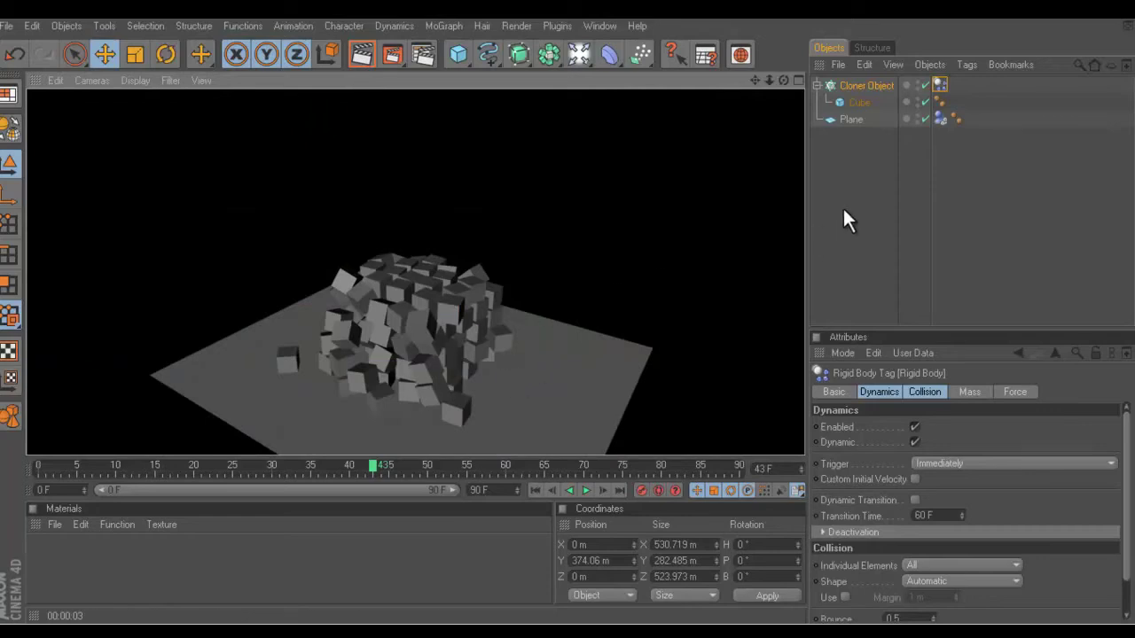
left_click(843, 206)
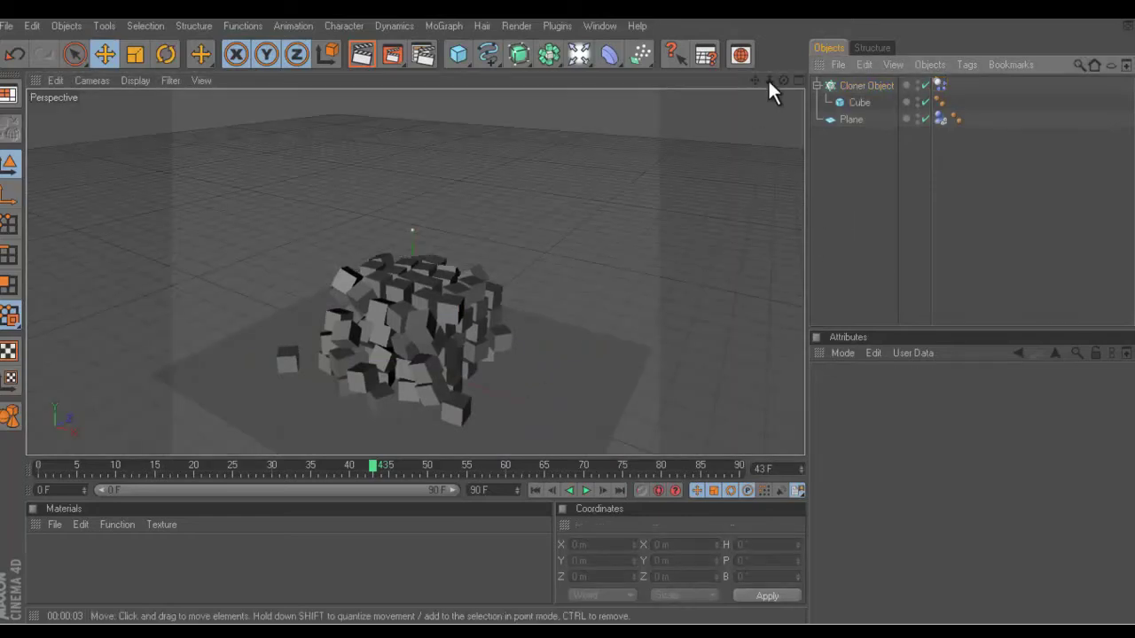
left_click_drag(783, 79, 549, 317)
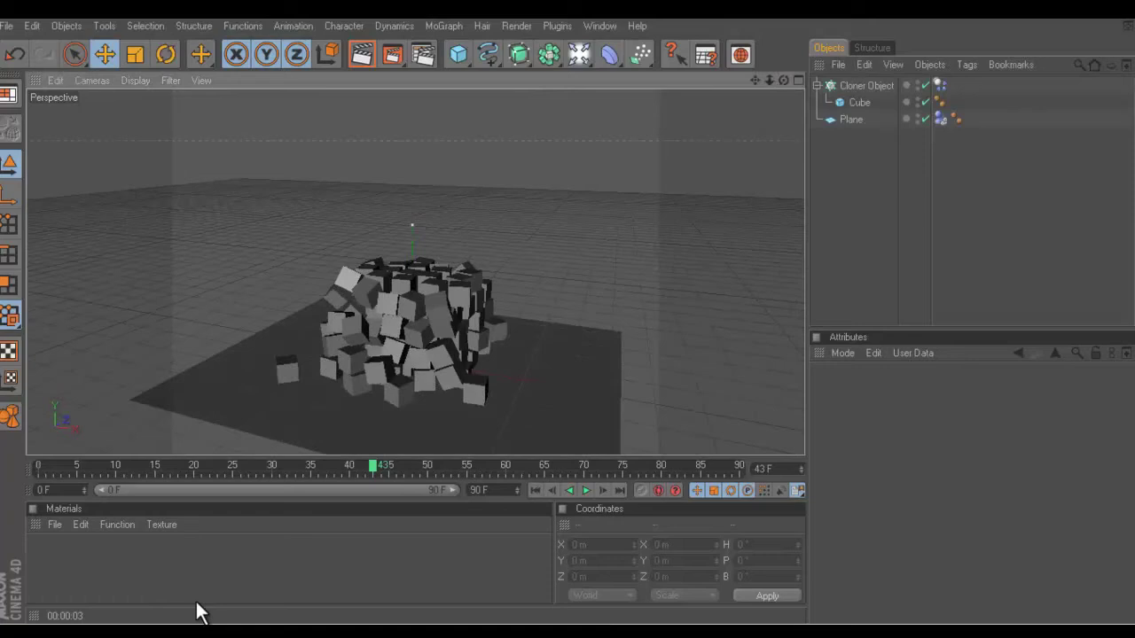
Step: Create a new material with cyan colour R0 G171 B213
double_click(73, 585)
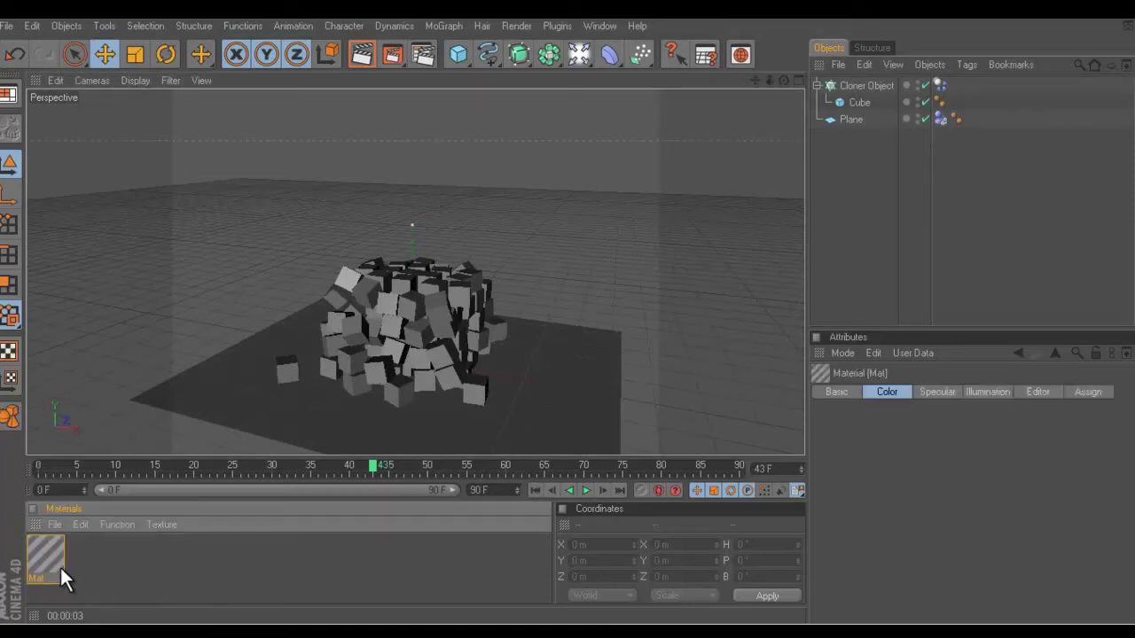
double_click(50, 559)
left_click(427, 183)
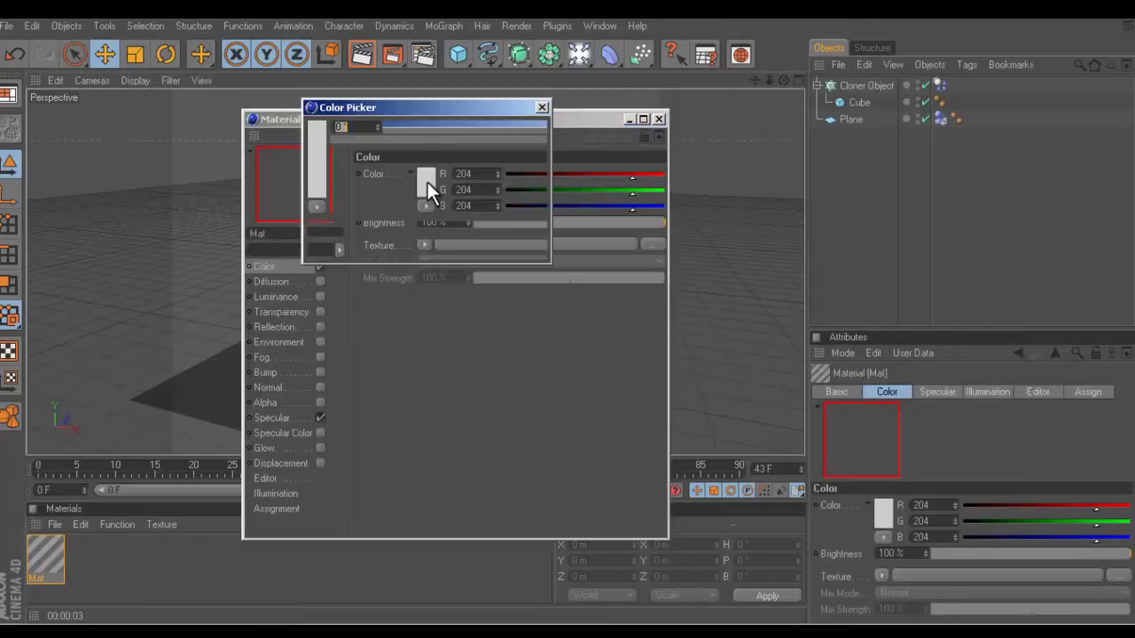
left_click_drag(438, 127, 470, 126)
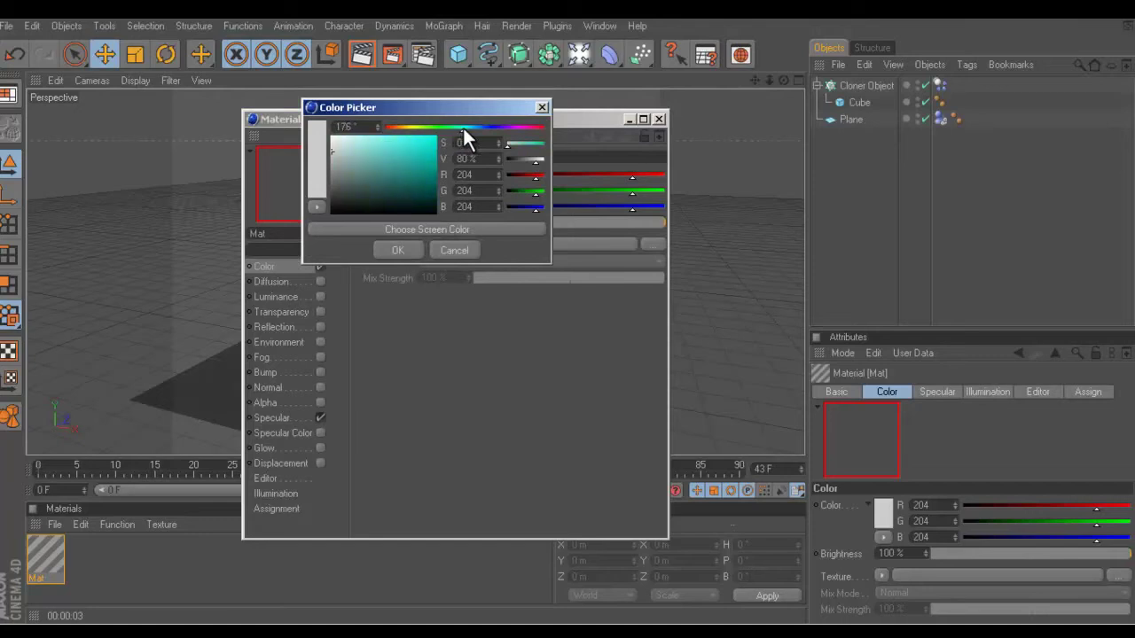
left_click(435, 146)
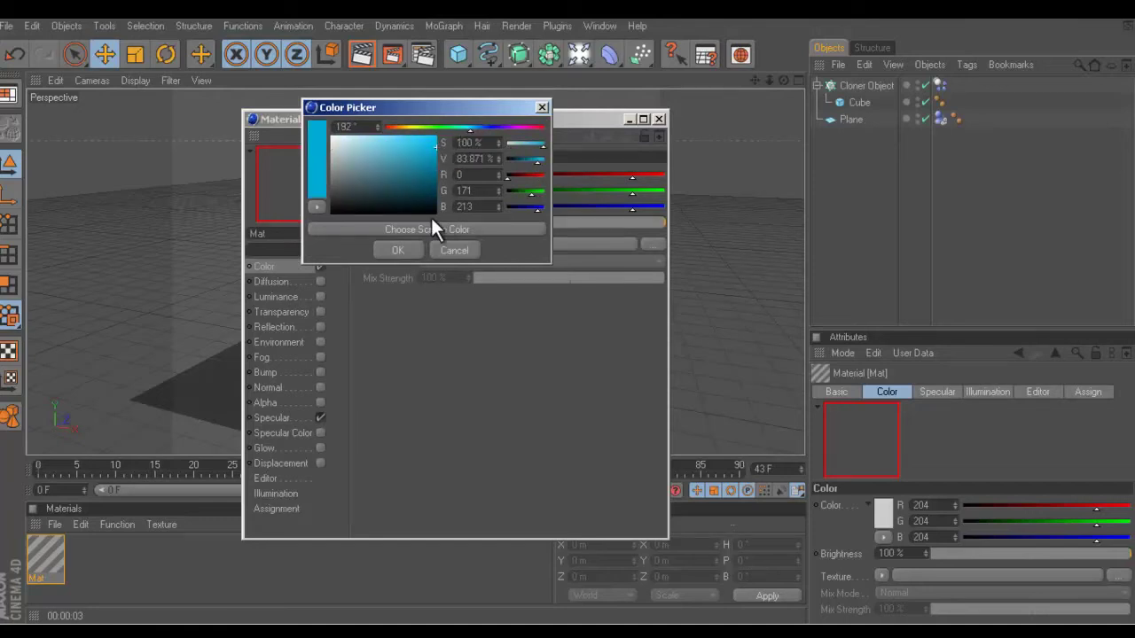
left_click(399, 250)
Step: Enable reflection at about 13% and apply the cyan material to the cloned cubes
left_click(286, 416)
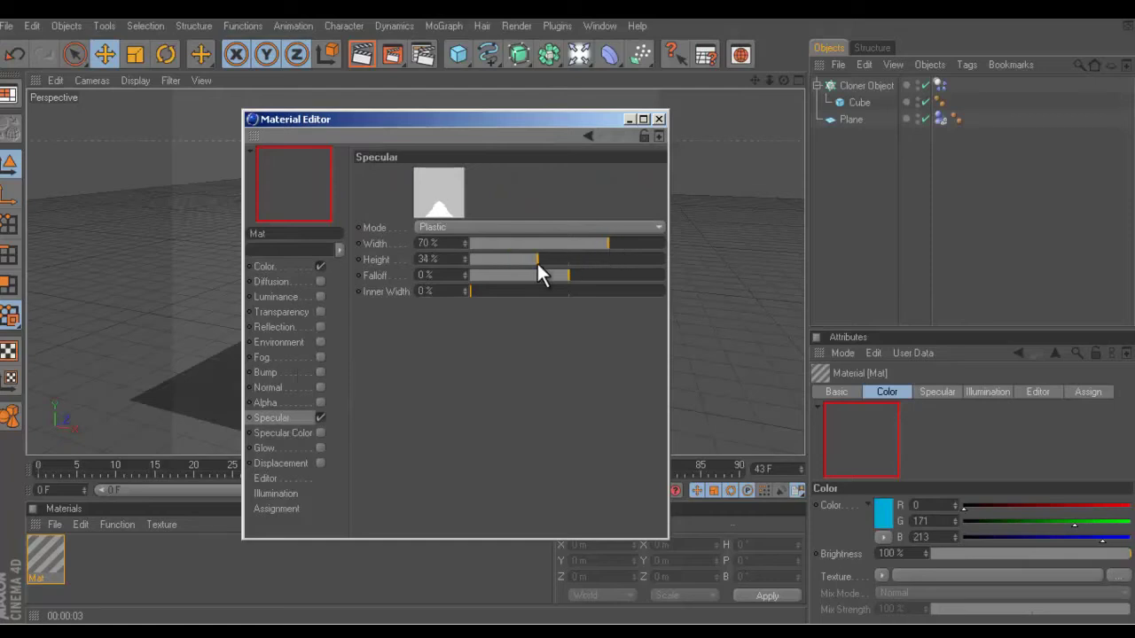
left_click(310, 329)
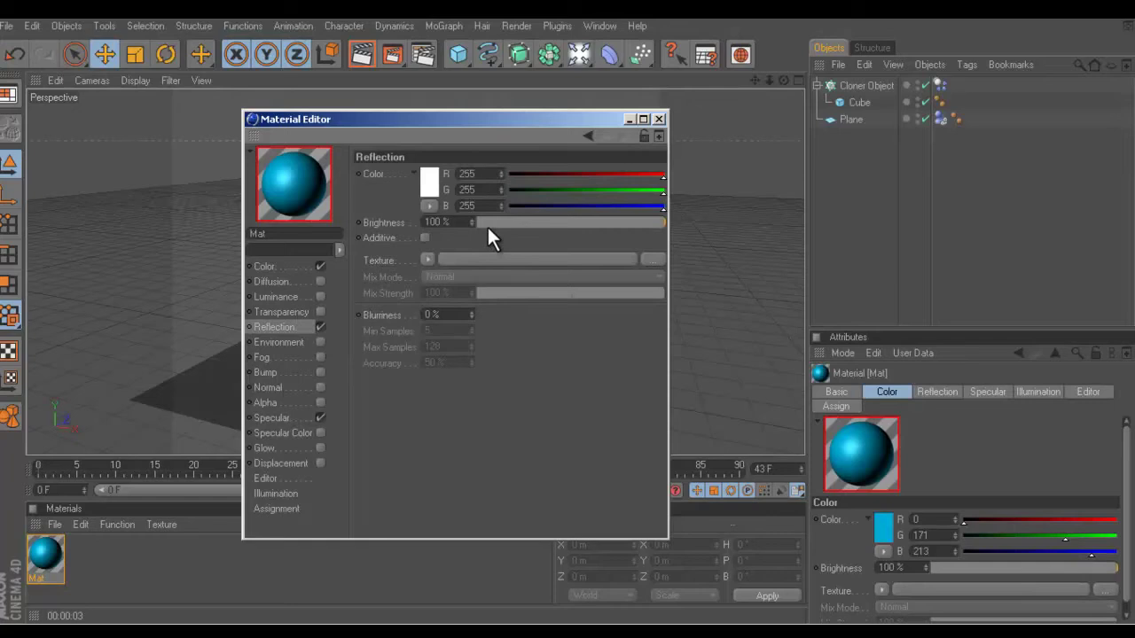
left_click_drag(486, 223, 501, 223)
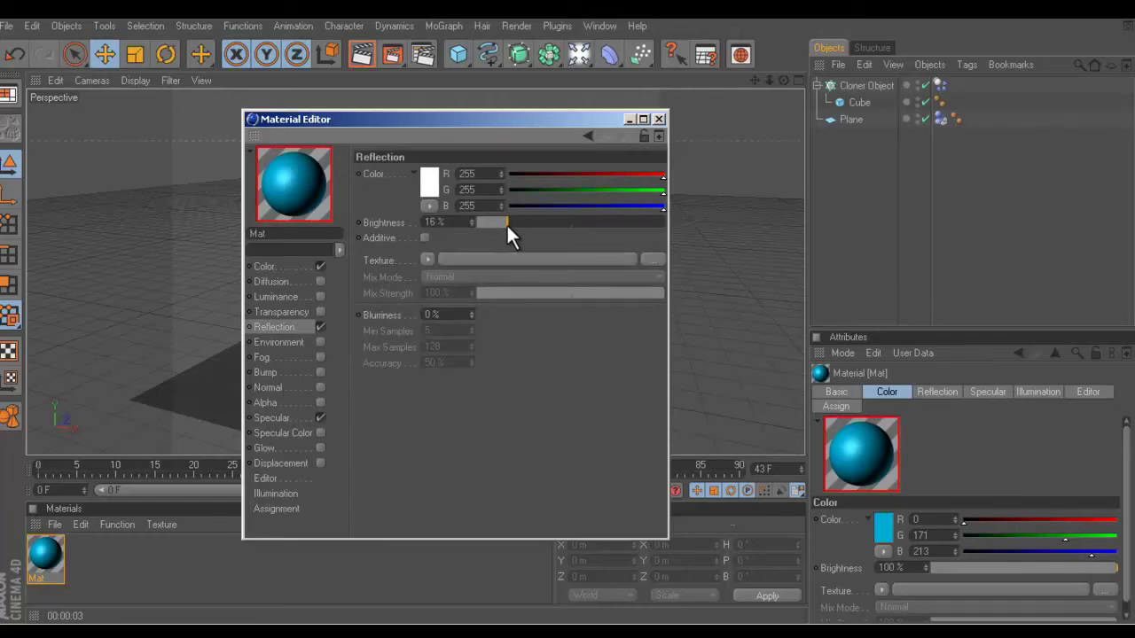
left_click(658, 119)
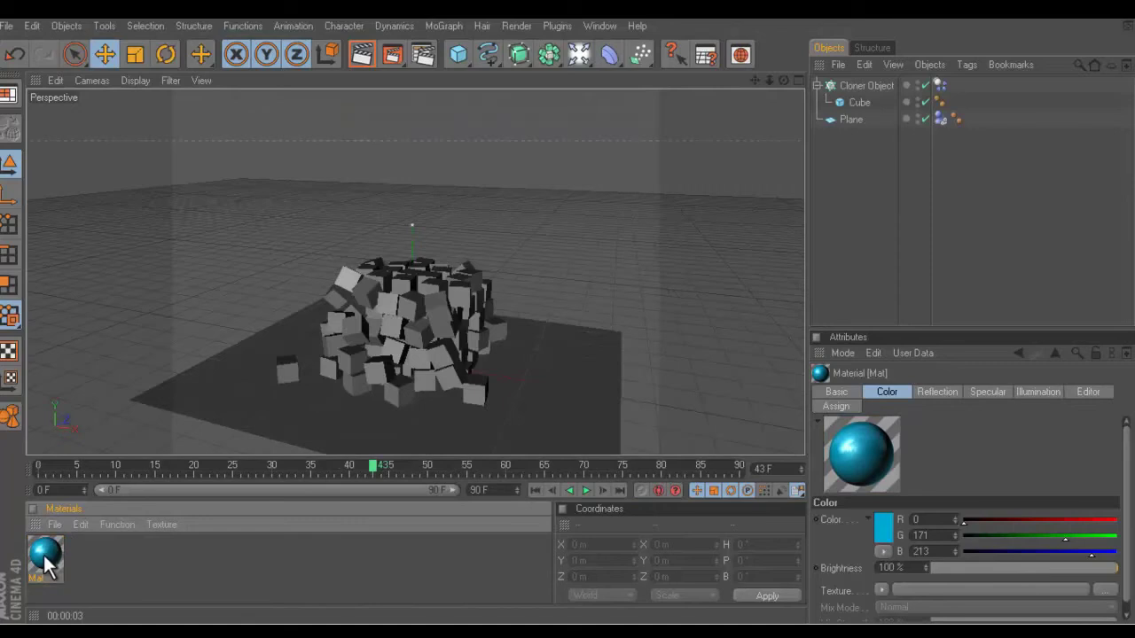
left_click_drag(43, 556, 658, 228)
left_click_drag(492, 308, 432, 337)
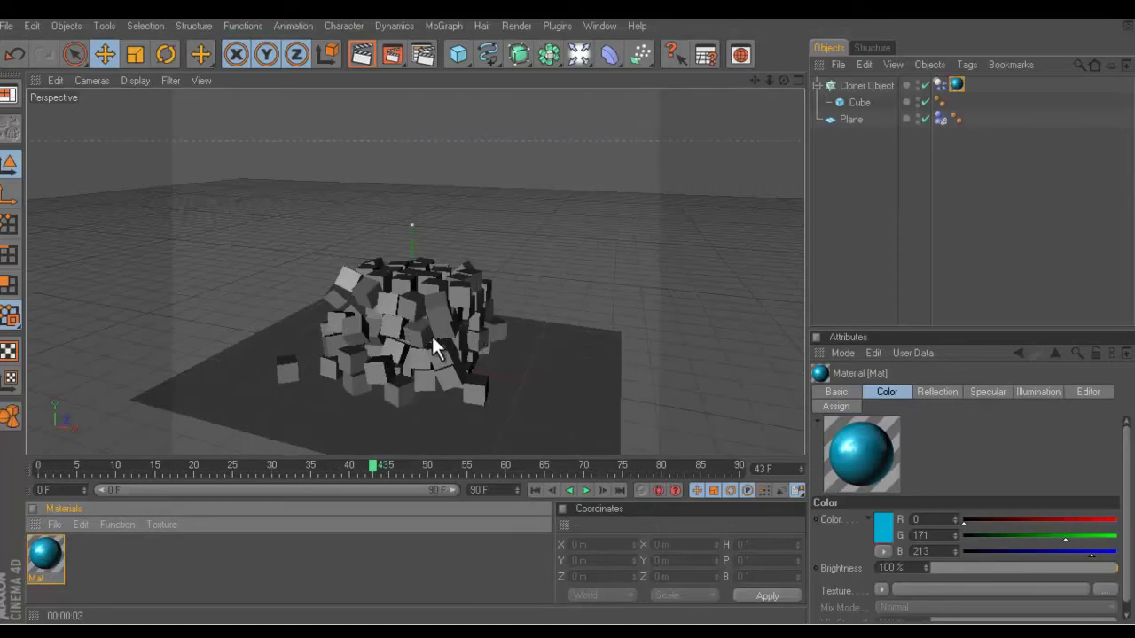
Step: Create a second material, Mat.1, coloured dark grey 46/46/46
double_click(154, 553)
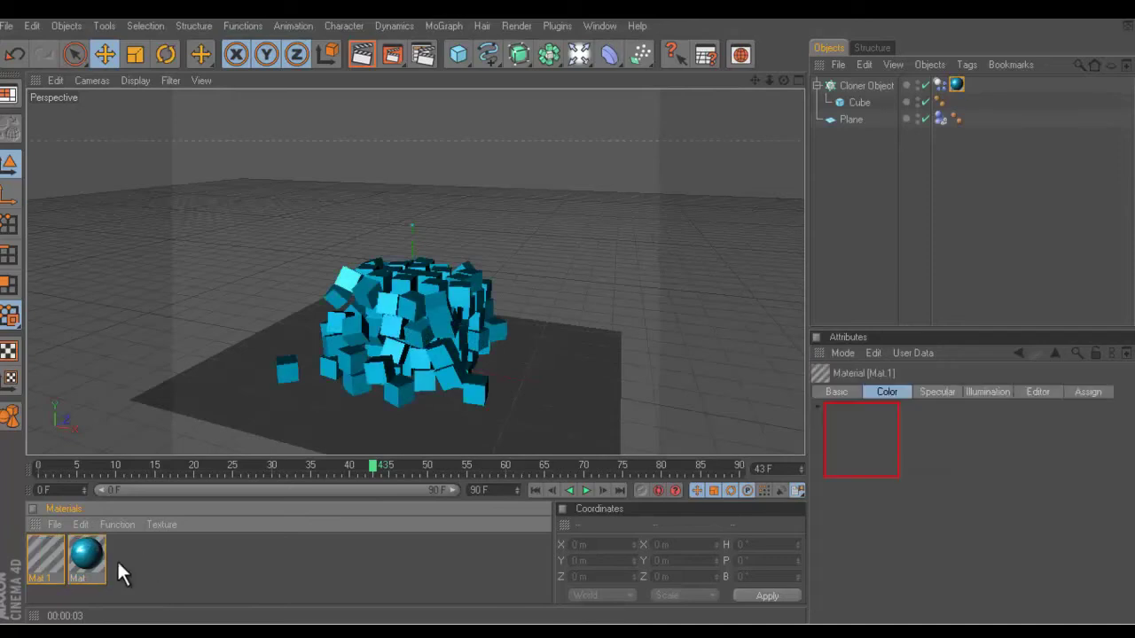
double_click(57, 567)
left_click(313, 260)
left_click(421, 184)
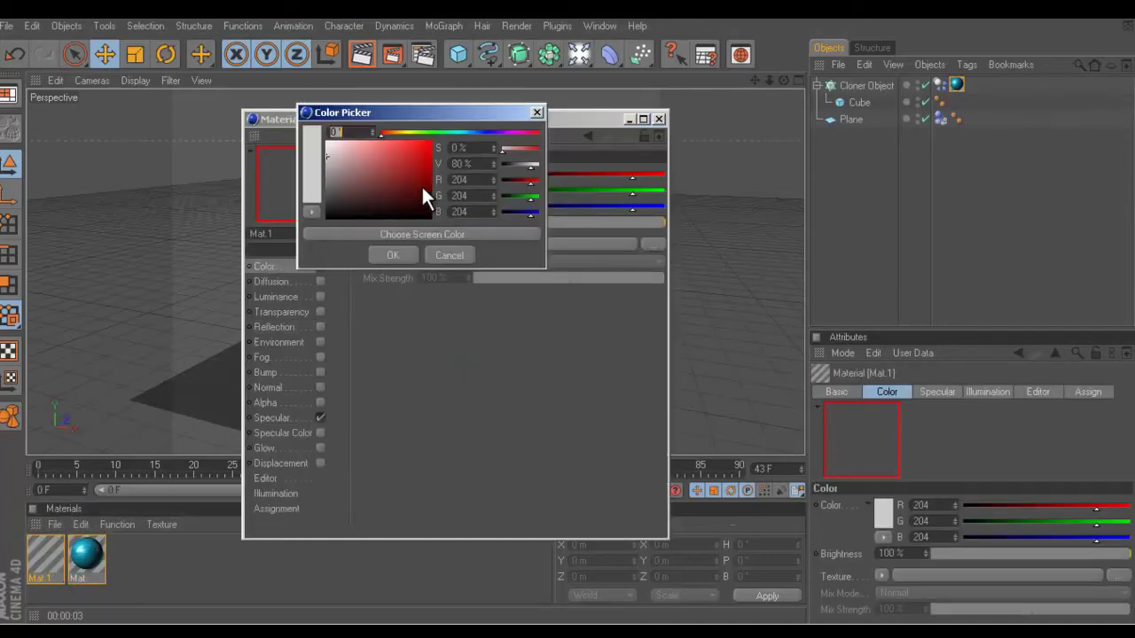
left_click_drag(370, 194, 317, 202)
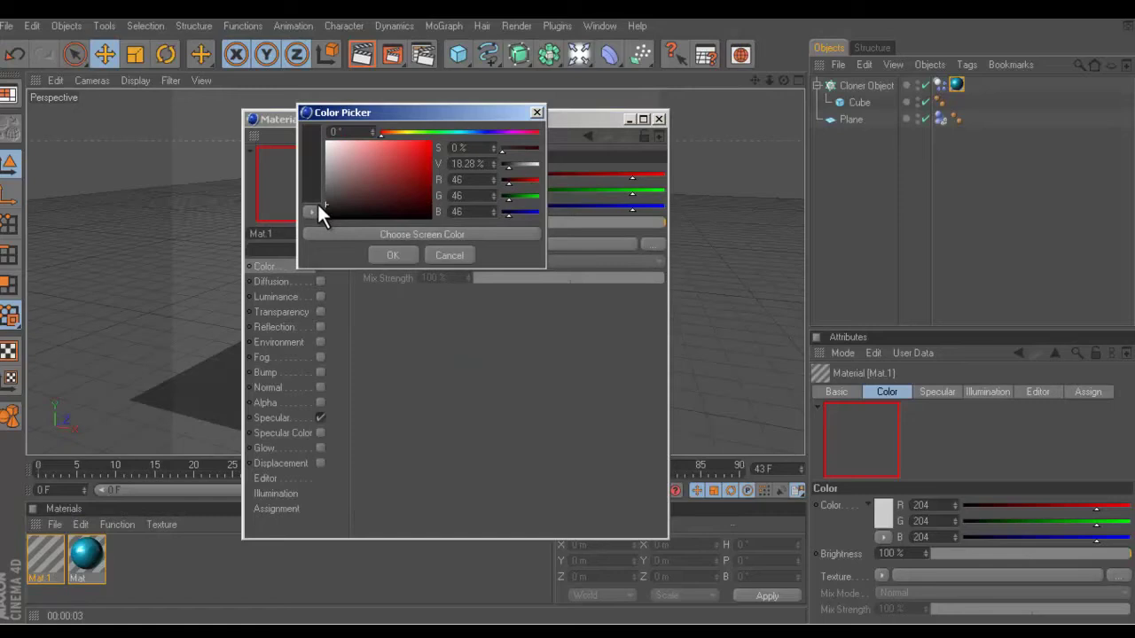
left_click(390, 254)
Step: Give Mat.1 specular width 73%, height 35%, 20% reflection, and apply it to the Plane
left_click(273, 418)
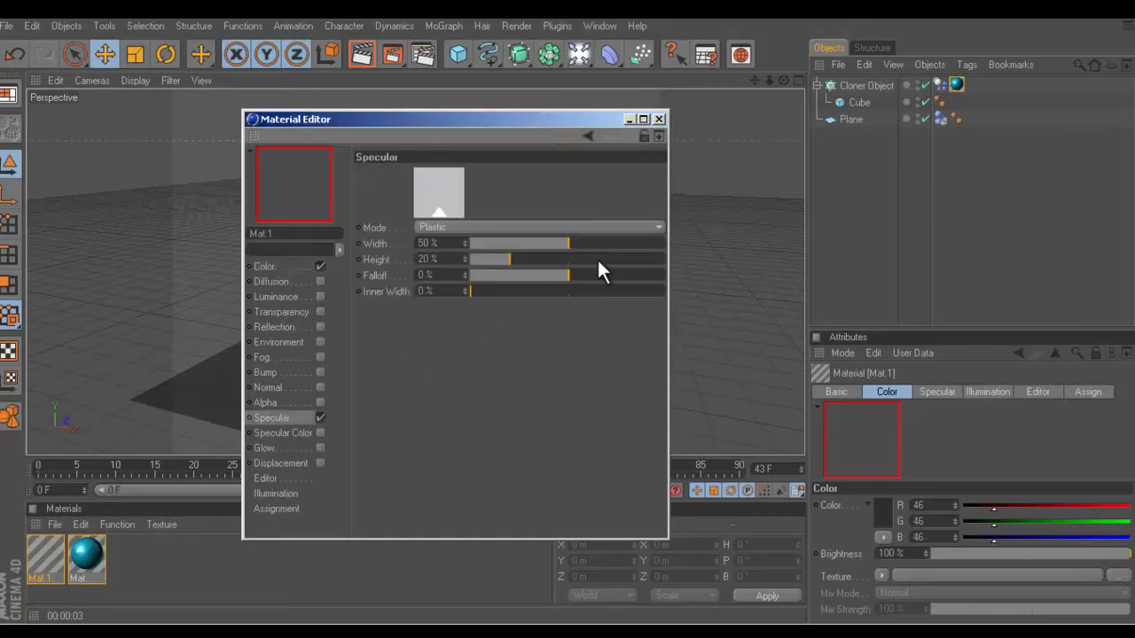
left_click_drag(568, 243, 612, 244)
left_click_drag(509, 259, 540, 261)
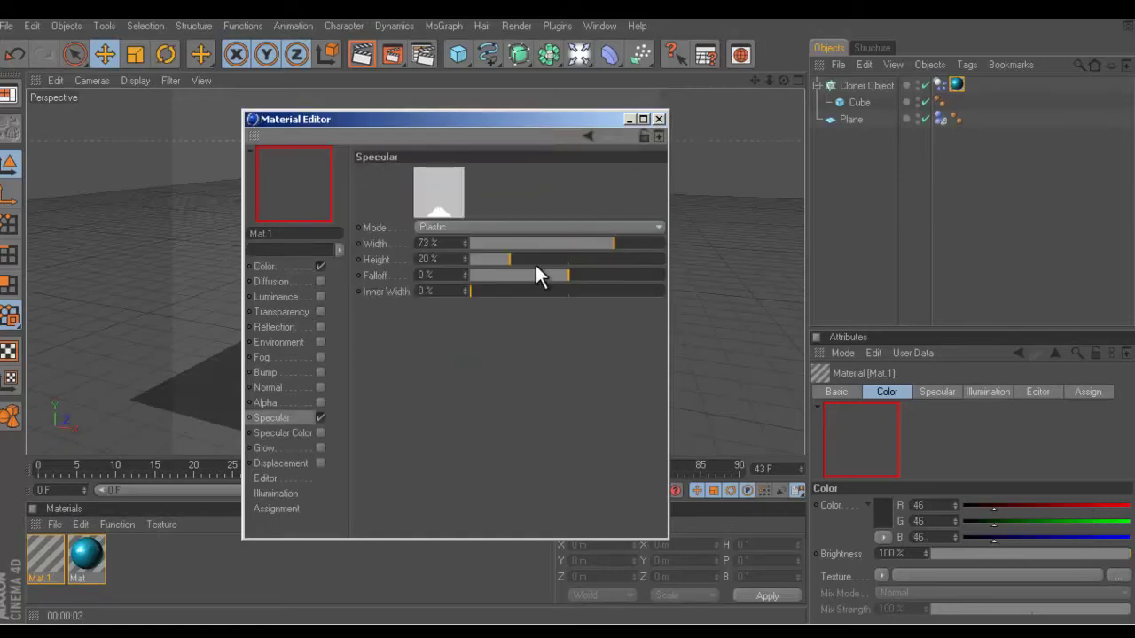
left_click(319, 327)
left_click_drag(484, 229, 514, 224)
left_click(659, 119)
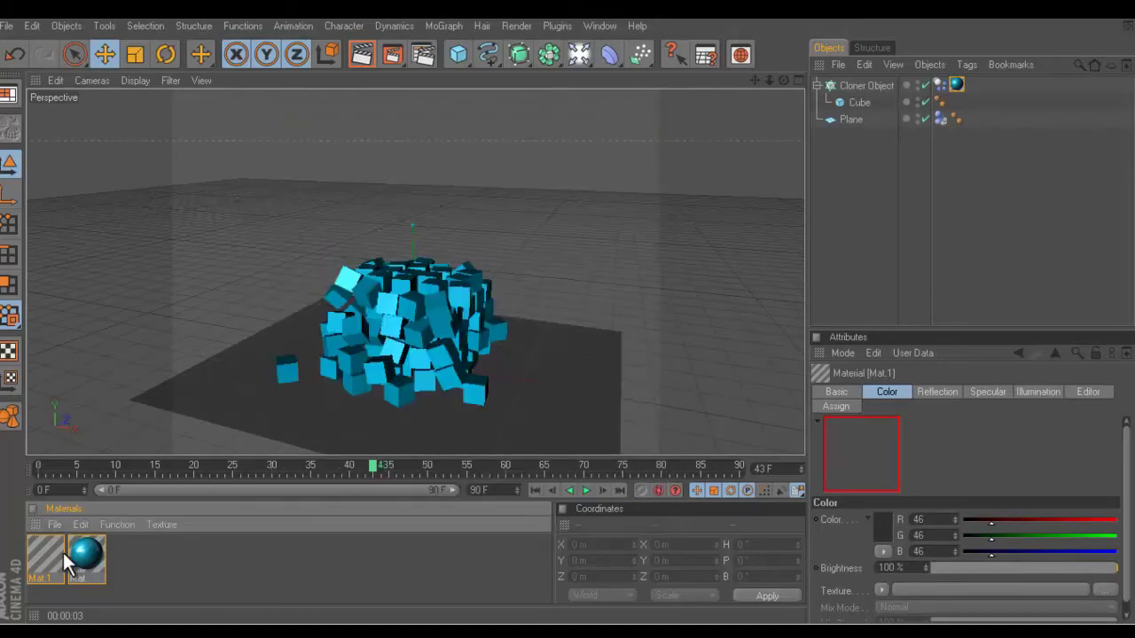
left_click_drag(66, 566, 241, 387)
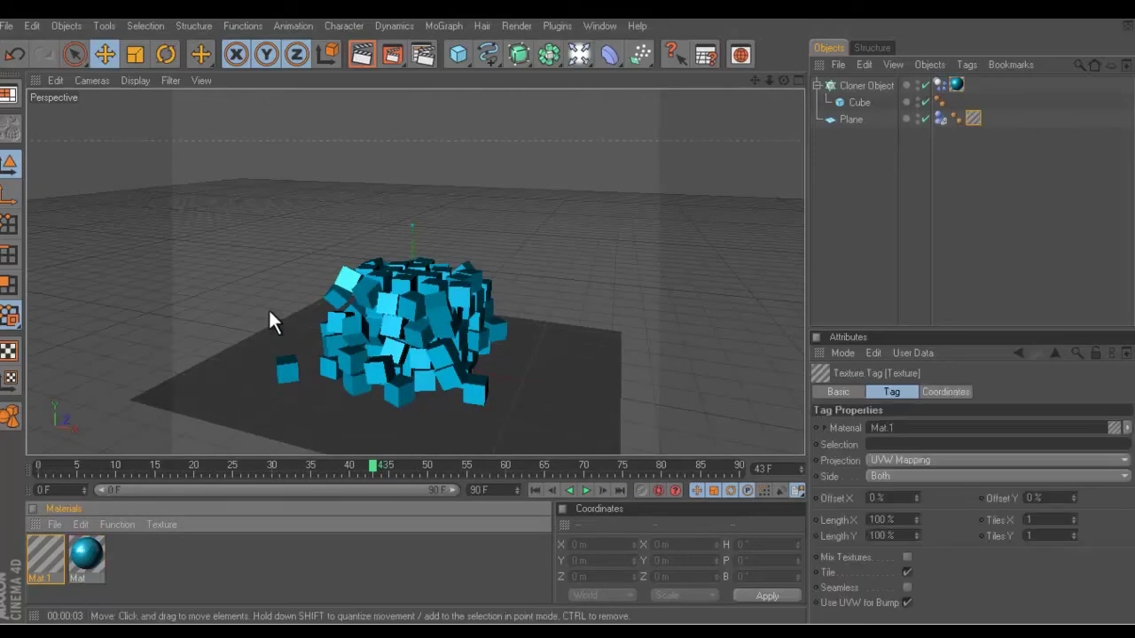
Step: Test-render the cyan cube heap on the dark floor, then clear the preview
left_click(357, 55)
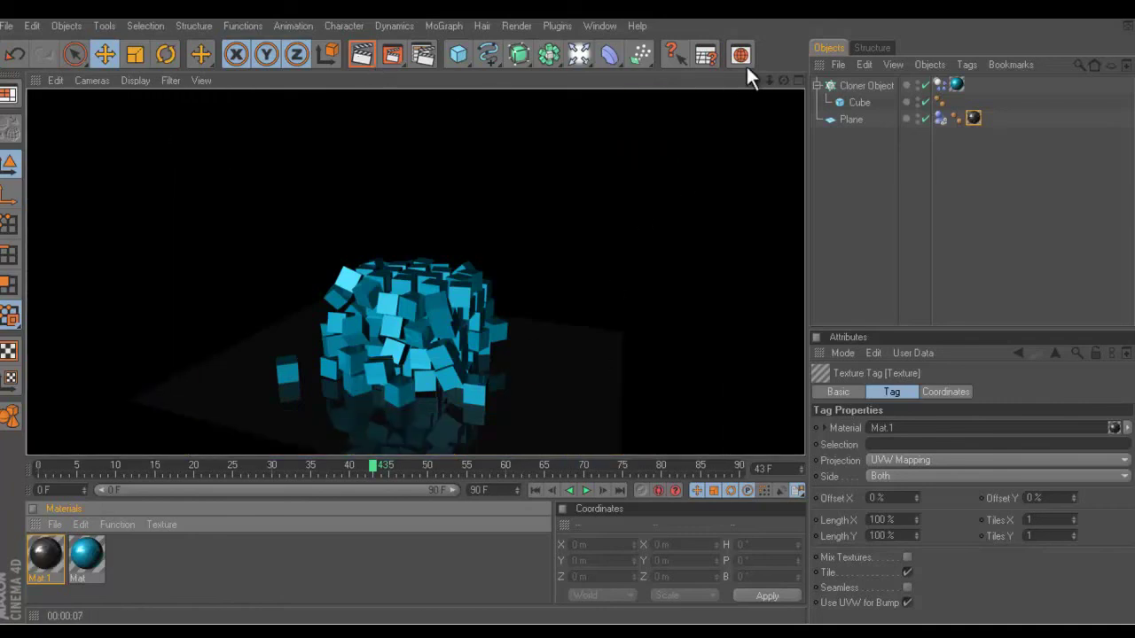
left_click(867, 214)
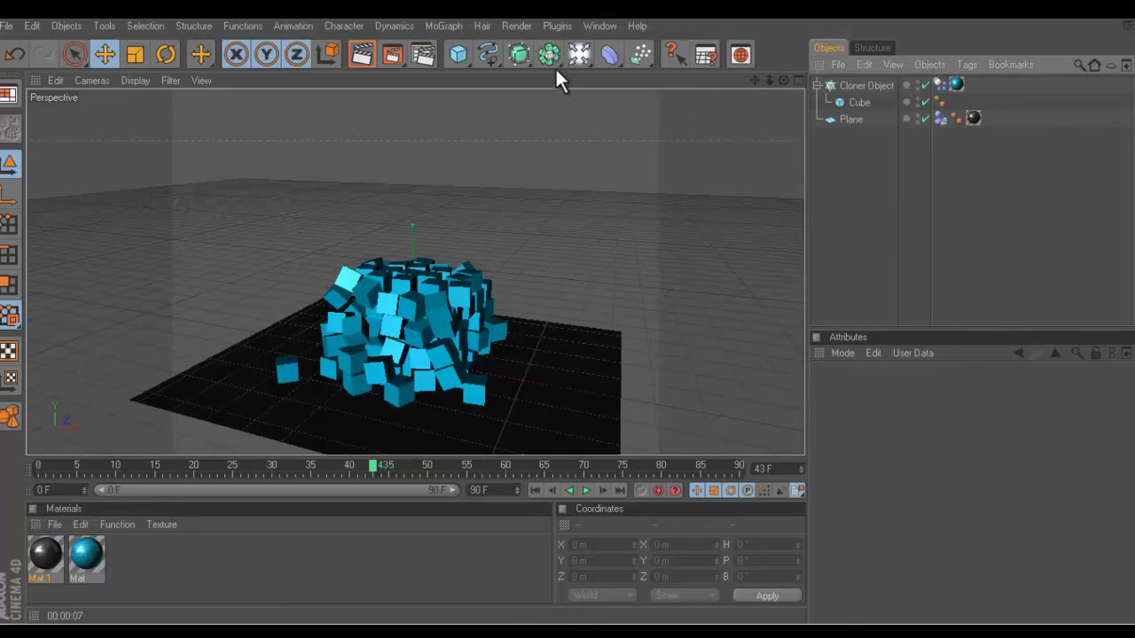
Step: Add an omni light and position it about 443 m up and -285 m along Z
left_click(580, 58)
left_click(627, 75)
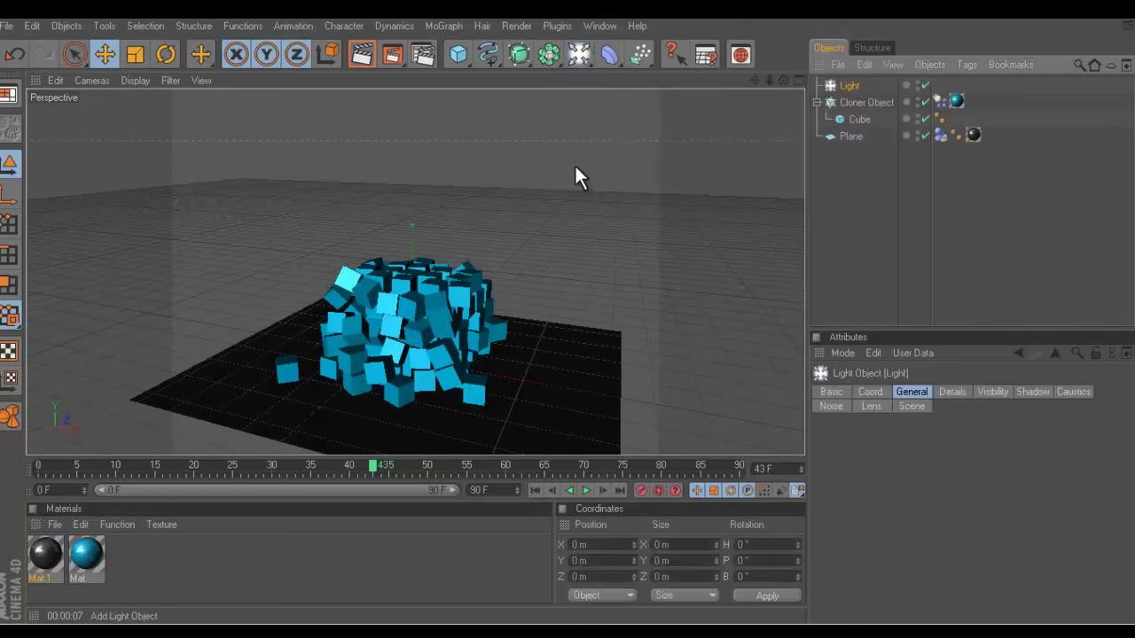
mouse_move(414, 283)
left_mouse_down()
mouse_move(568, 323)
mouse_move(559, 306)
left_mouse_up()
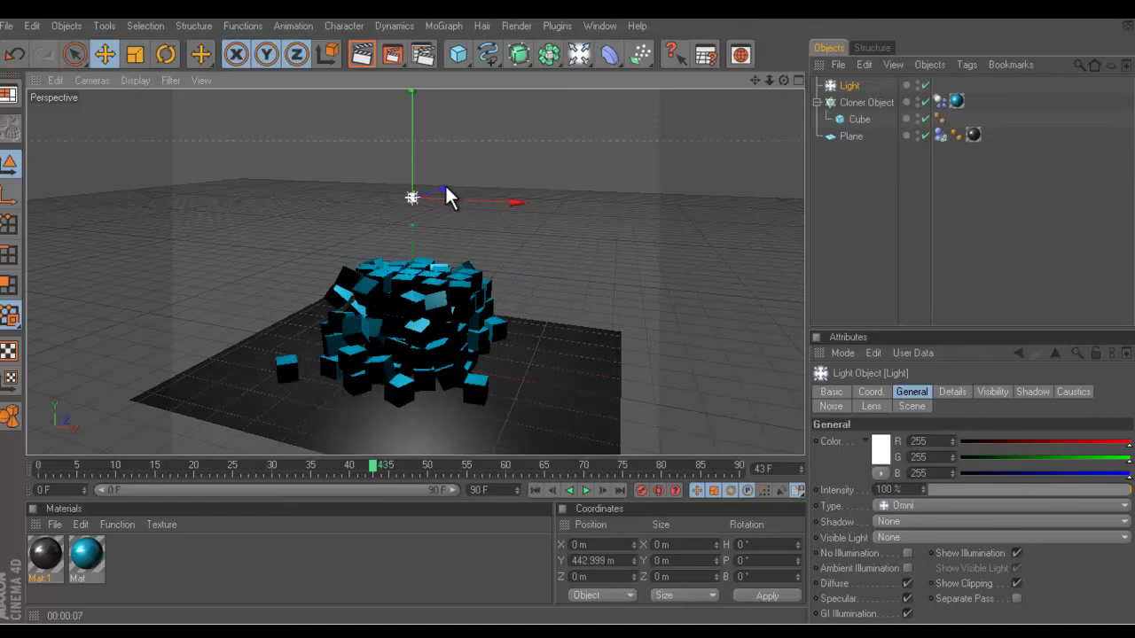
mouse_move(445, 189)
left_mouse_down()
mouse_move(500, 340)
mouse_move(569, 309)
left_mouse_up()
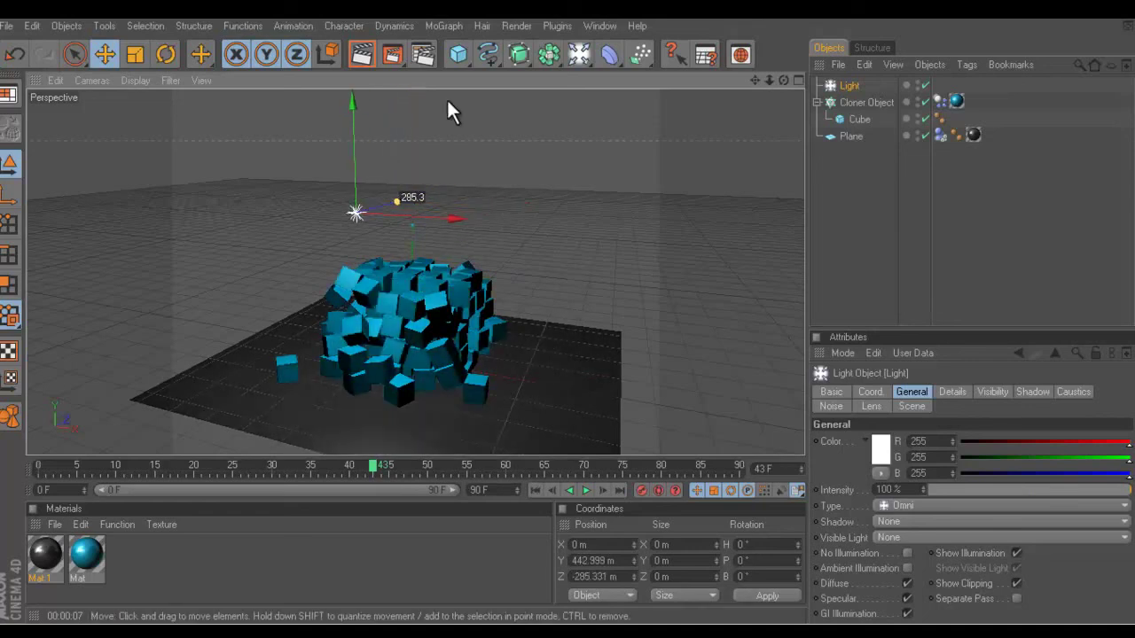